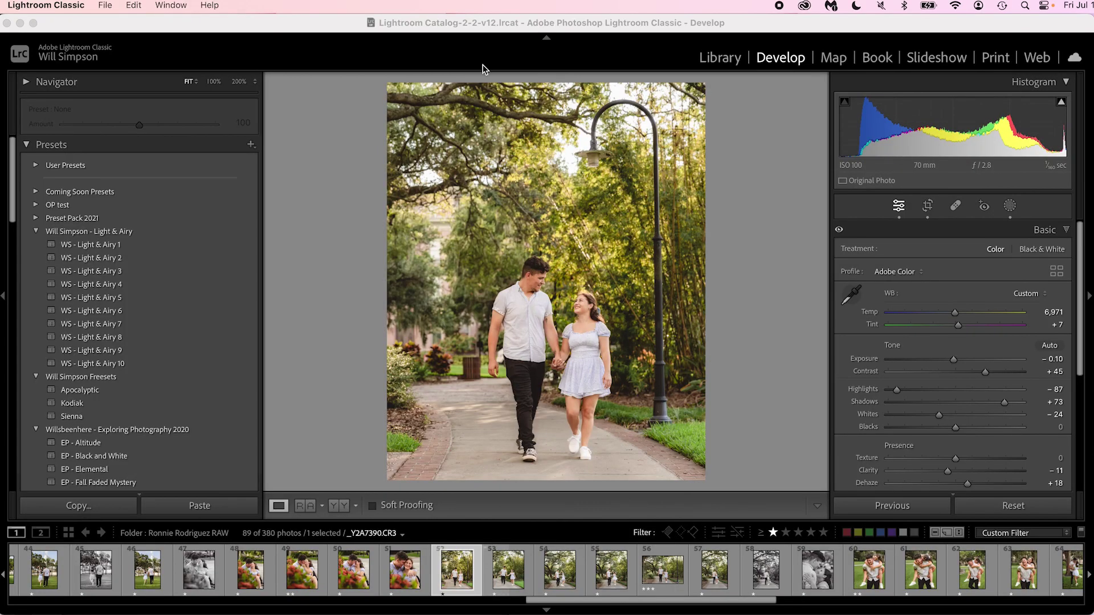
Send the couple's park photo from Lightroom Classic to Adobe Photoshop (Beta) using Edit In.
left_click(467, 199)
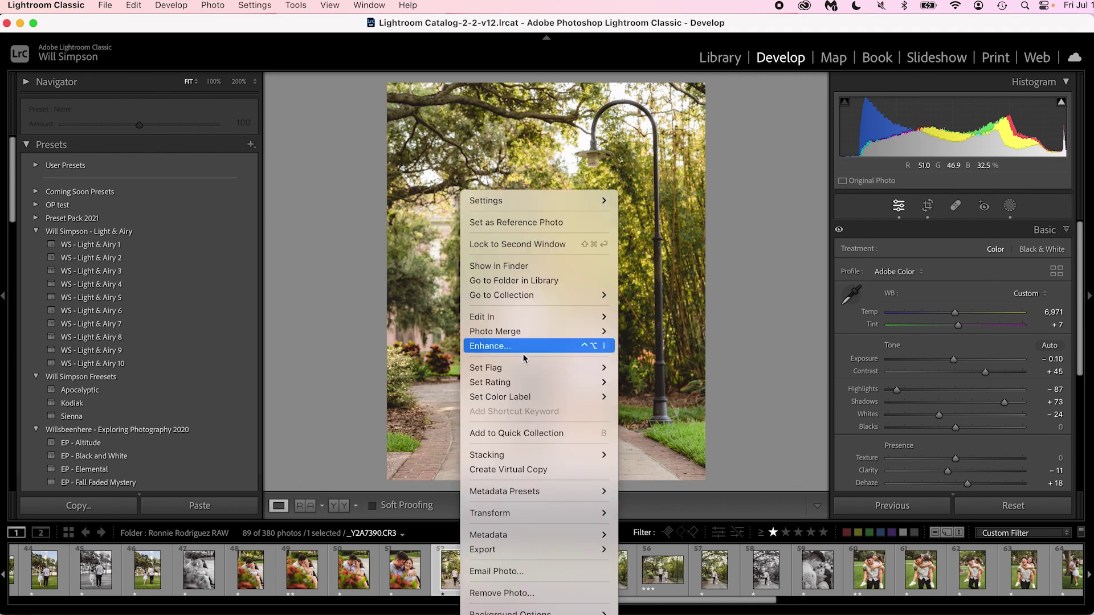
mouse_move(570, 317)
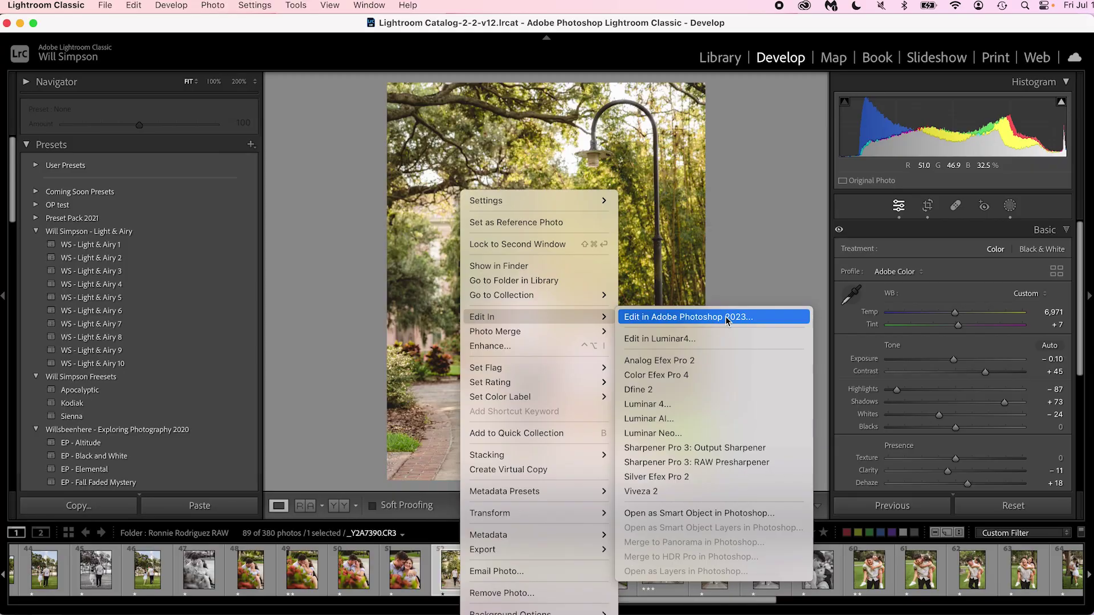
left_click(716, 317)
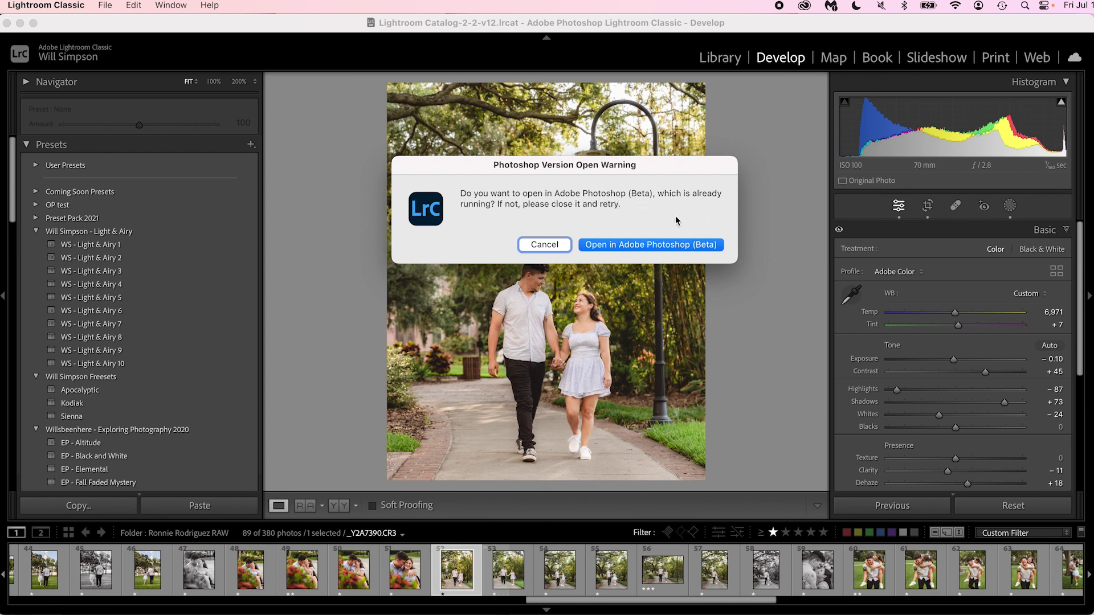
Open the photo in Photoshop (Beta) as Y2A7390.CR3 and select the Remove Tool.
left_click(658, 246)
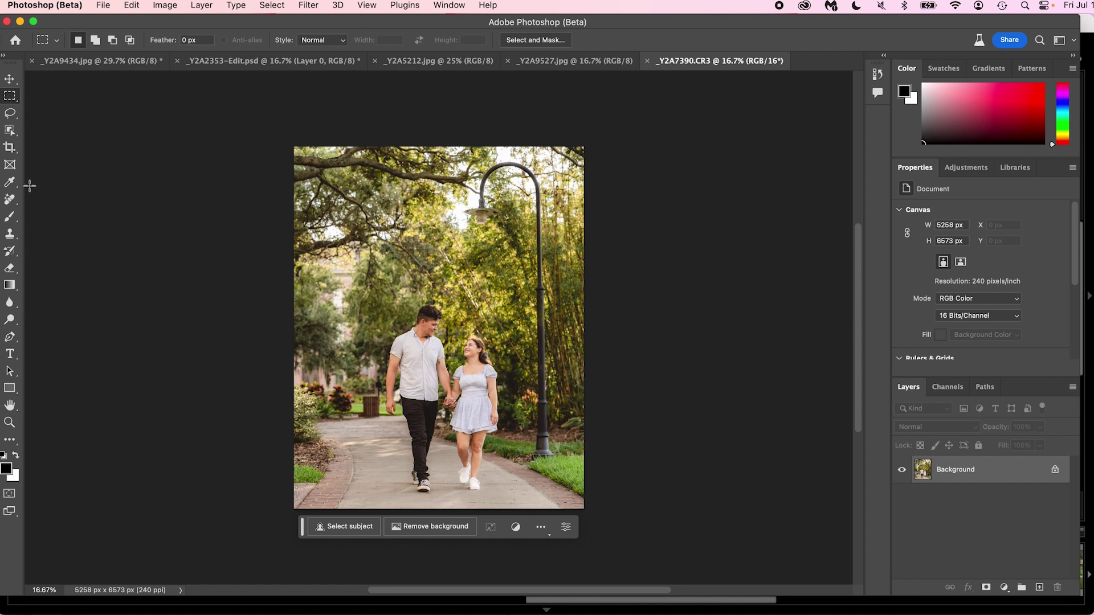
left_click(10, 201)
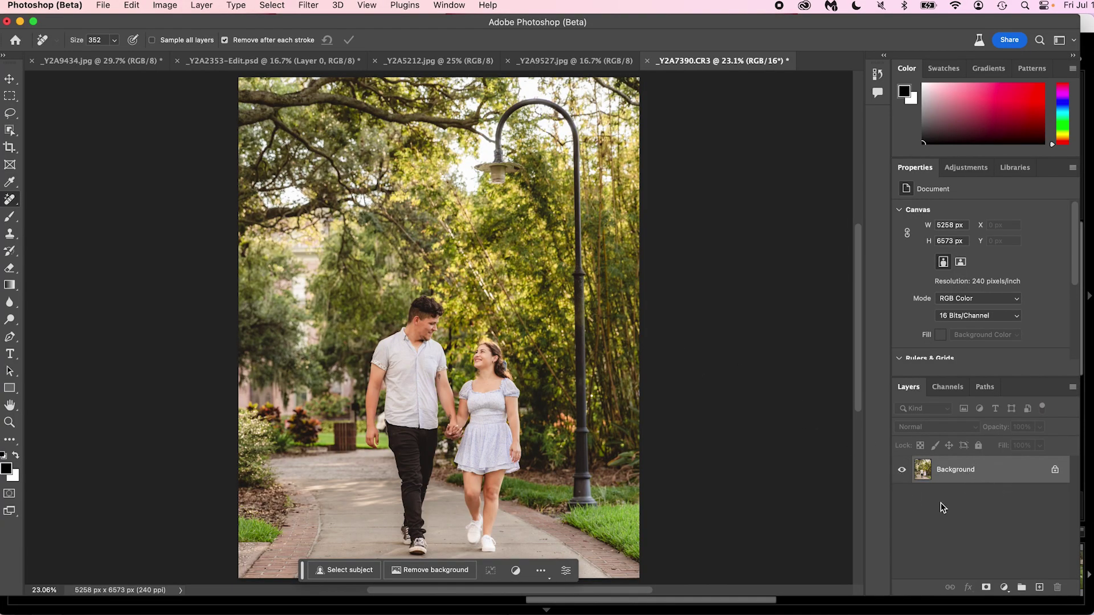
Duplicate the photo onto Layer 1 and zoom in on the trash can behind the man.
key("super+j")
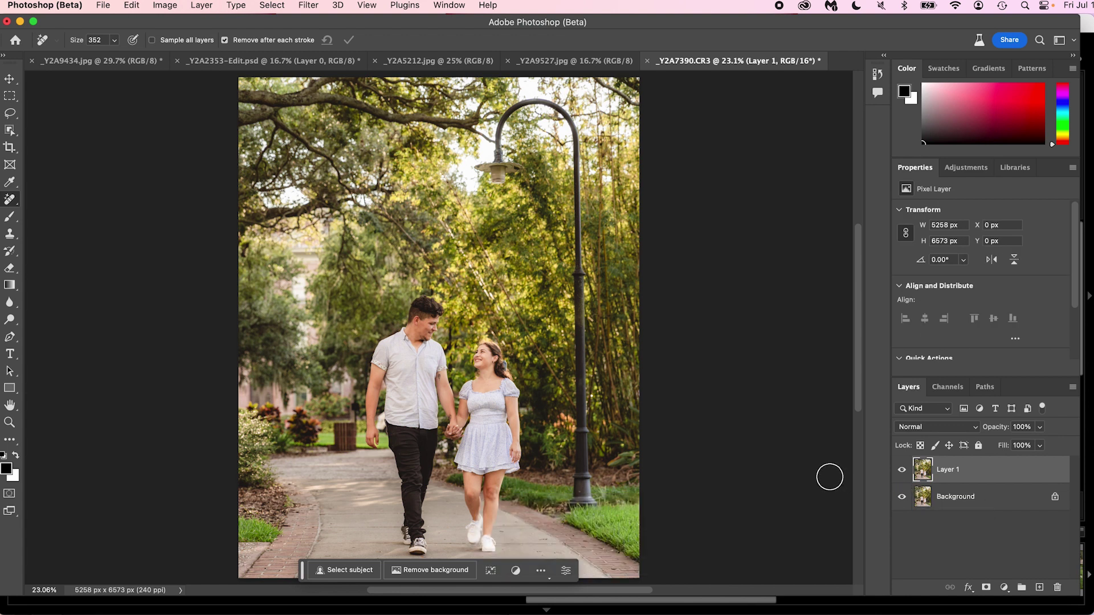
key("z")
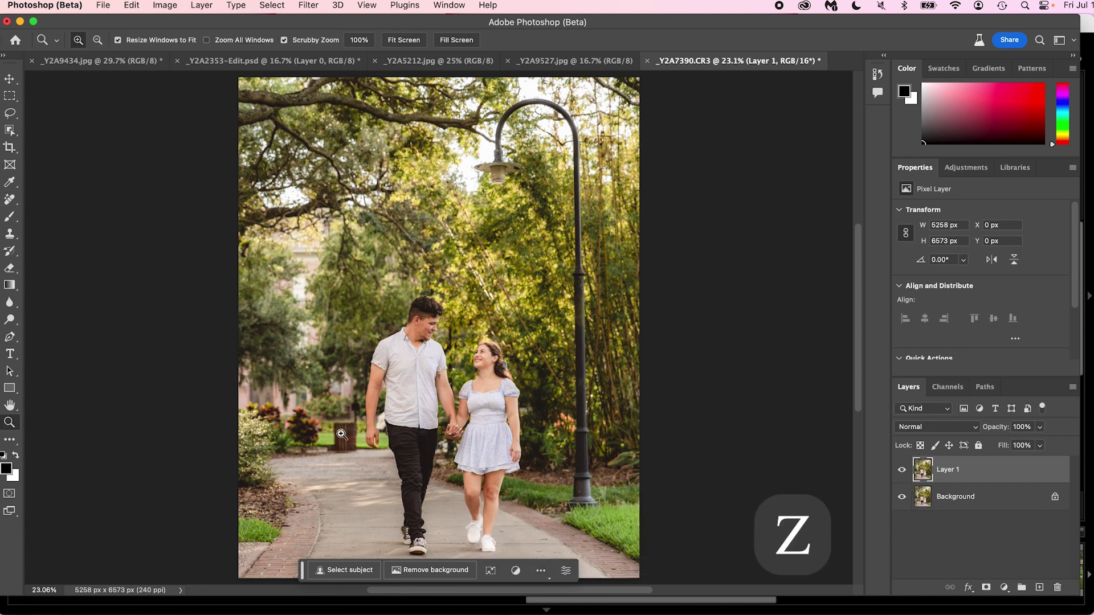
left_click_drag(333, 440, 469, 373)
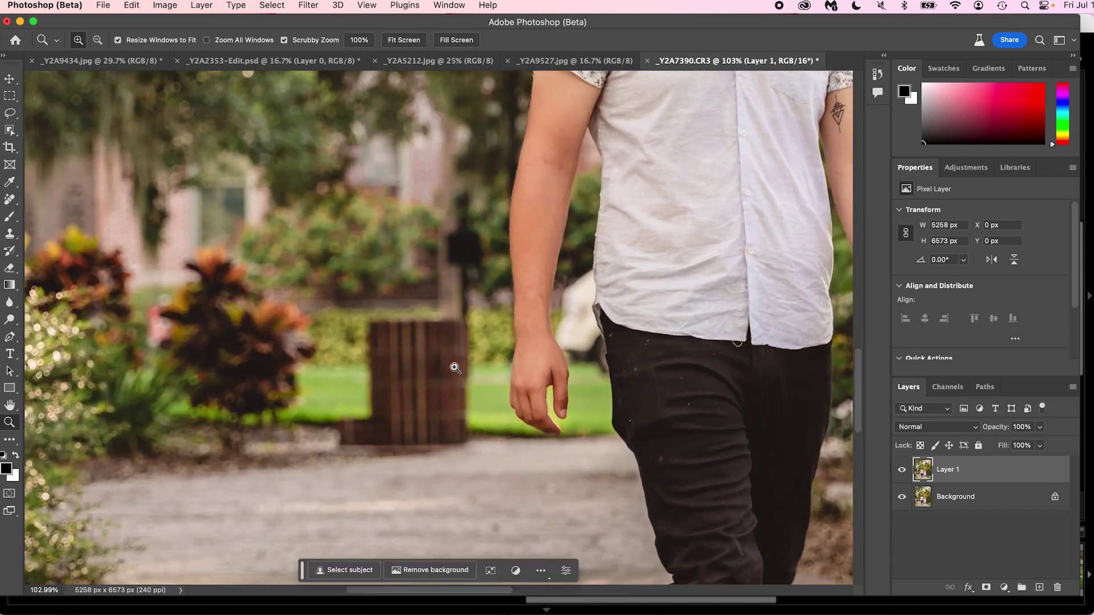
With a smaller Remove brush, paint over the post and trash can behind the man.
key("j")
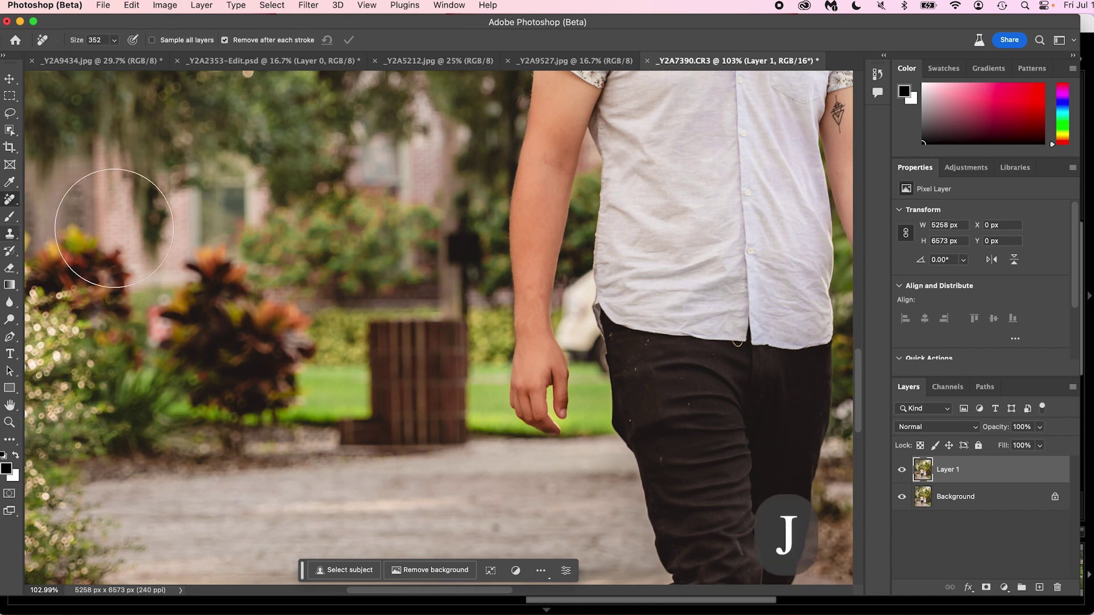
left_click_drag(428, 251, 415, 251)
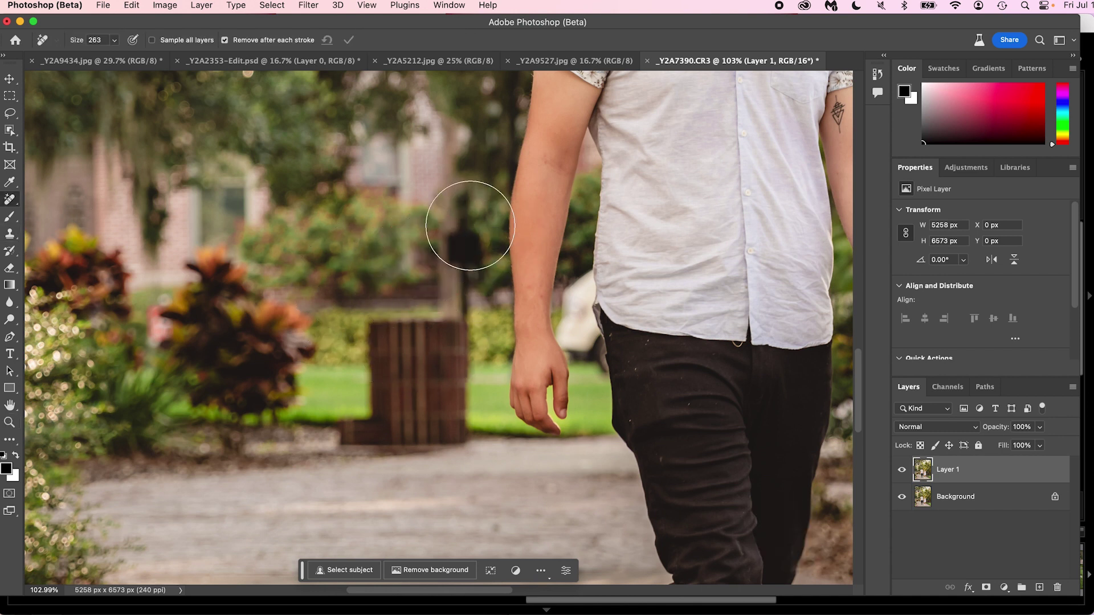
mouse_move(459, 212)
left_mouse_down()
mouse_move(453, 421)
mouse_move(360, 417)
mouse_move(383, 384)
mouse_move(408, 327)
left_mouse_up()
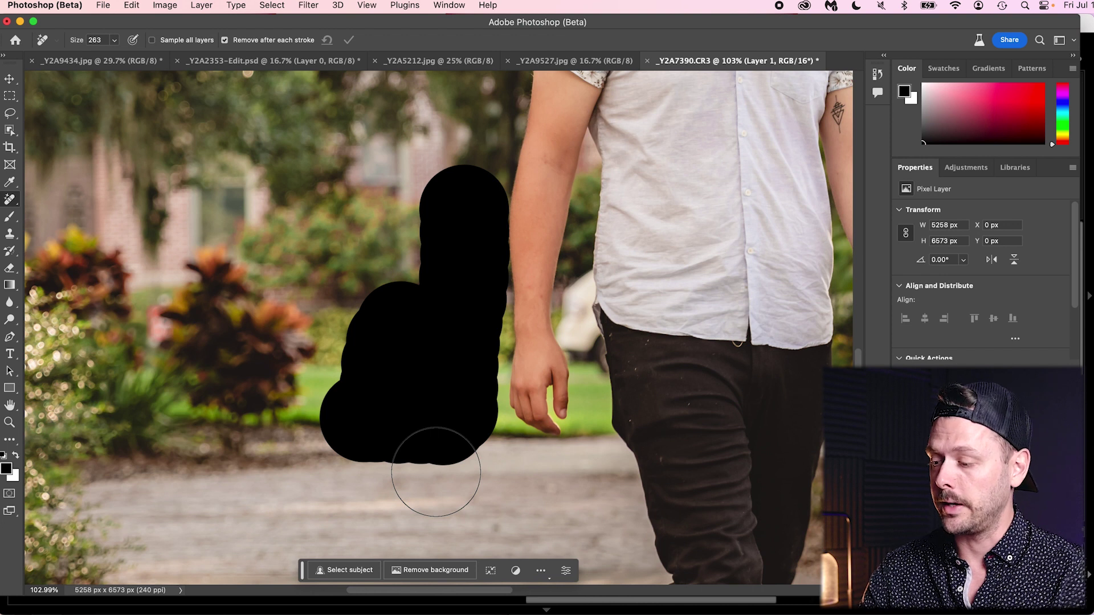
key("super+0")
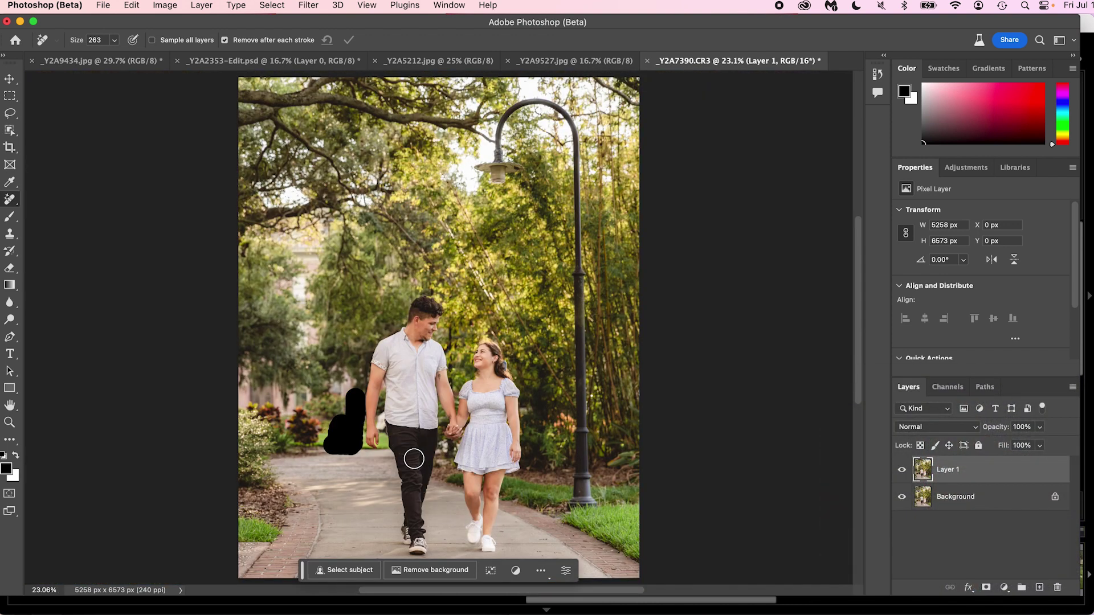
key("z")
mouse_move(355, 438)
left_mouse_down()
mouse_move(408, 427)
mouse_move(370, 428)
left_mouse_up()
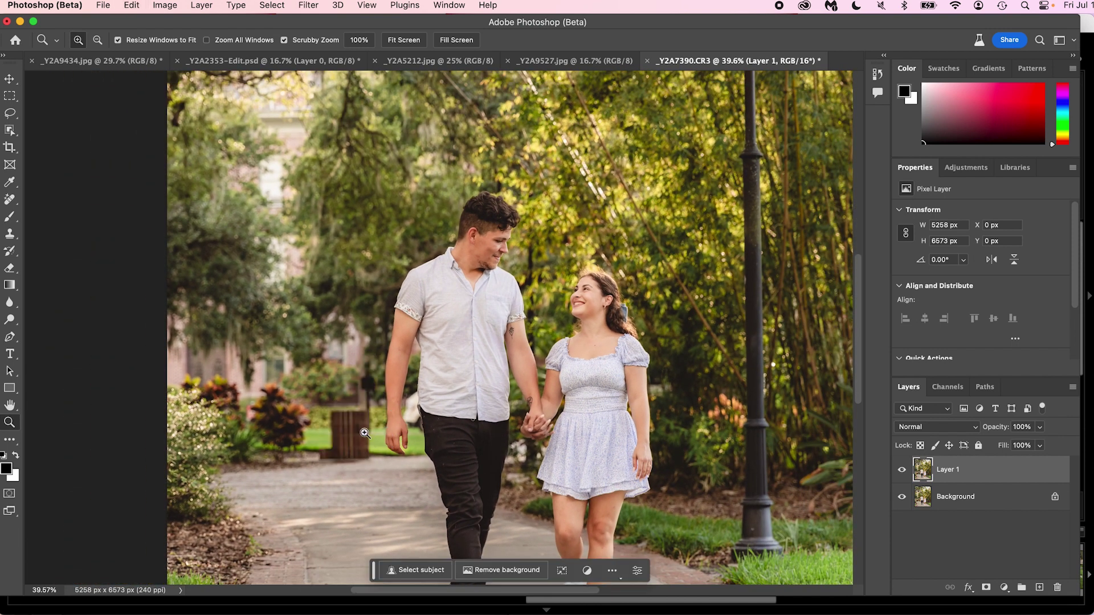
key("j")
mouse_move(365, 379)
left_mouse_down()
mouse_move(364, 449)
mouse_move(322, 450)
mouse_move(336, 414)
mouse_move(347, 433)
left_mouse_up()
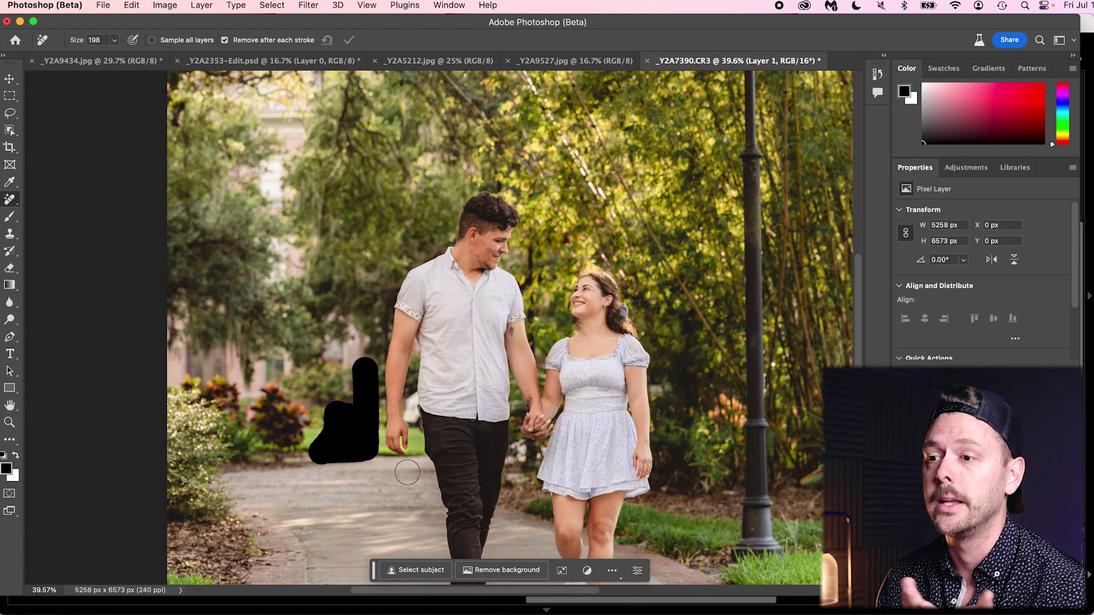
right_click(11, 203)
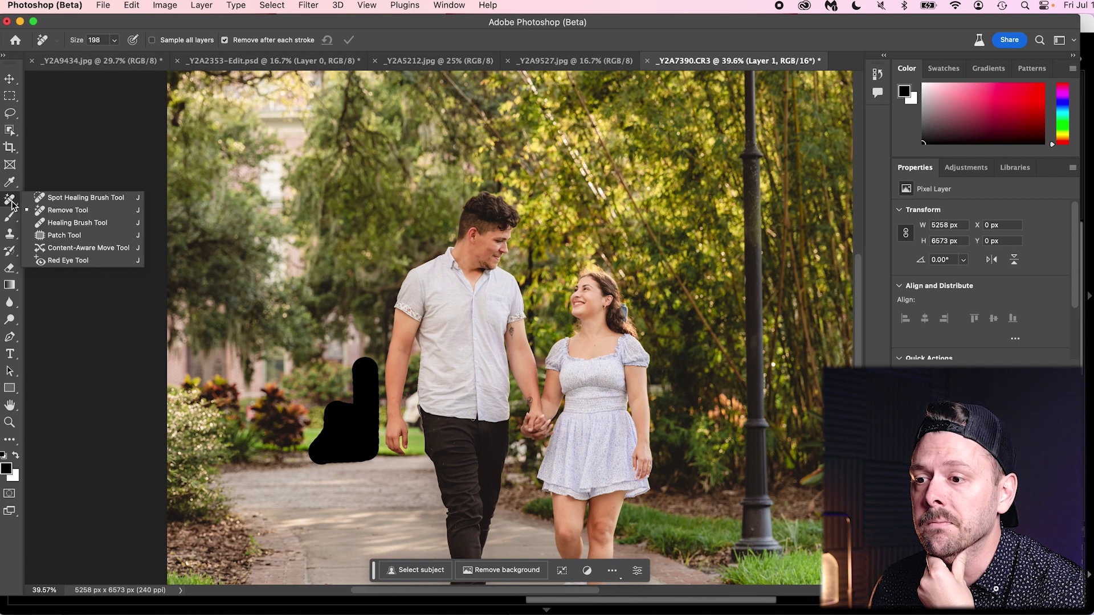
left_click(68, 210)
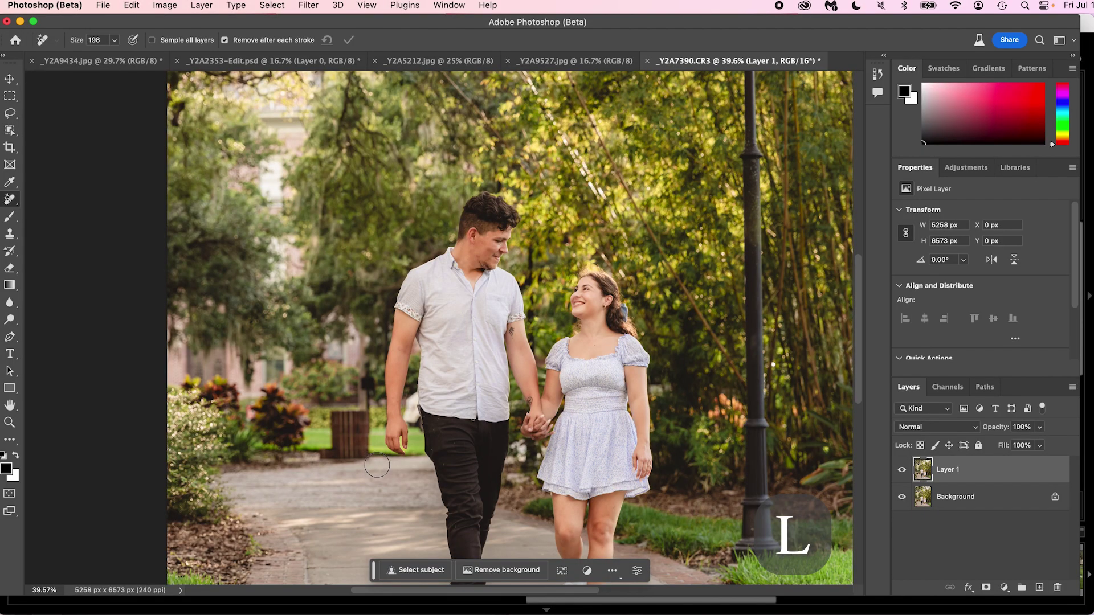
Lasso the wooden trash can and run Generative Fill with an empty prompt.
key("l")
mouse_move(376, 463)
left_mouse_down()
mouse_move(318, 464)
mouse_move(324, 428)
left_mouse_up()
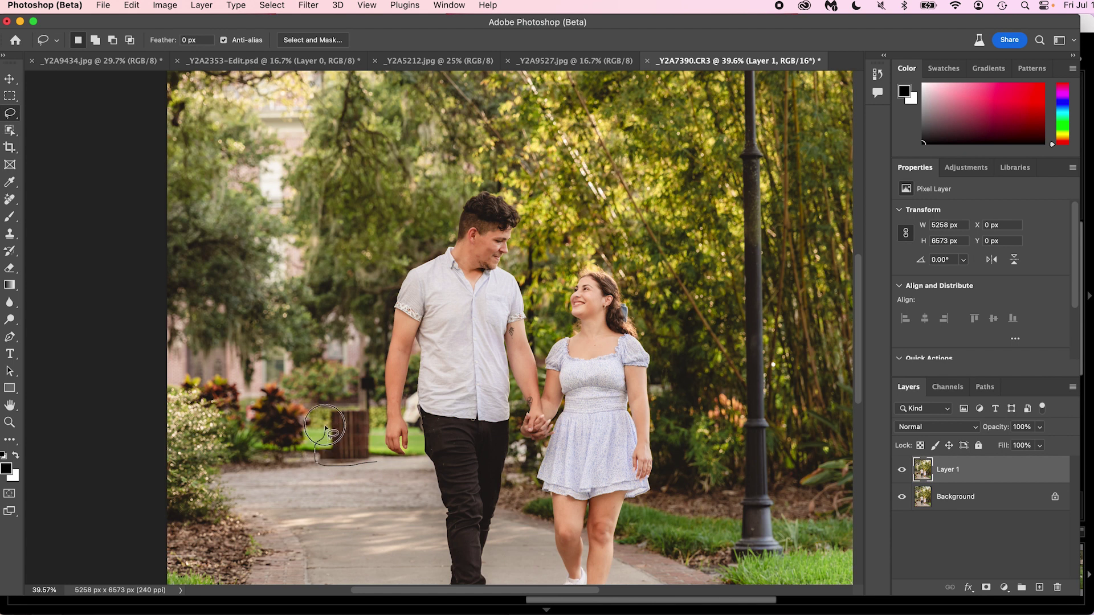
left_click_drag(380, 390, 377, 463)
left_click(260, 485)
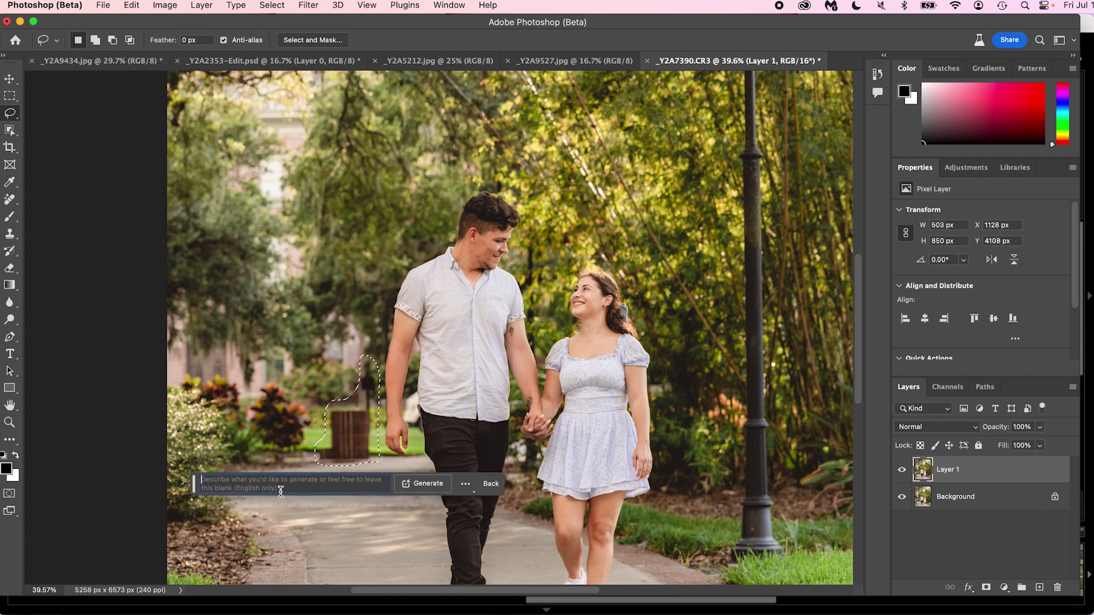
left_click(415, 482)
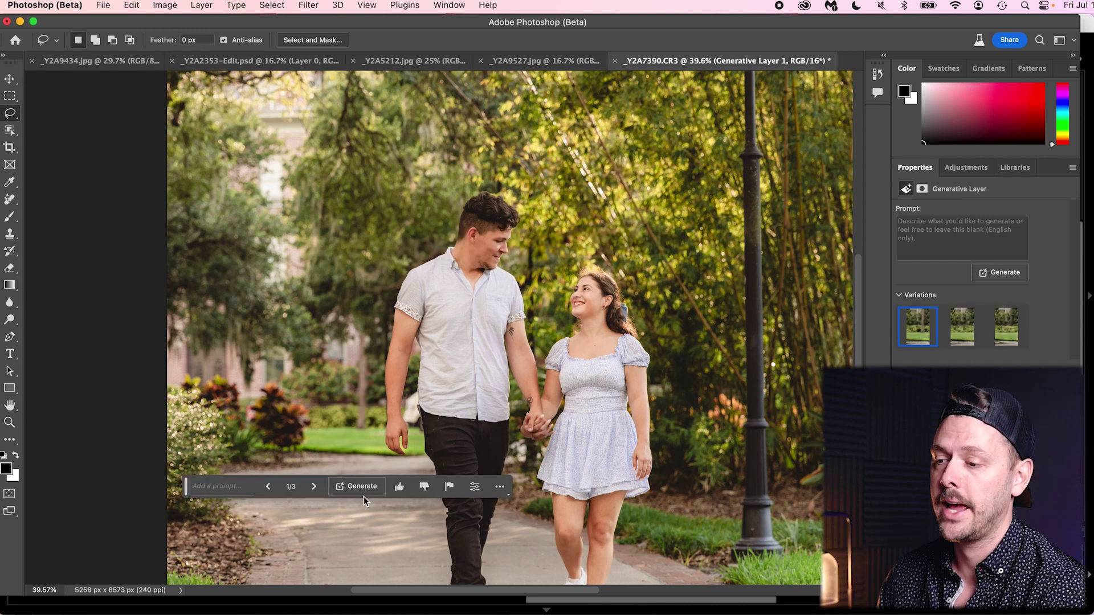
Toggle Generative Layer 1's visibility to compare the filled area before and after.
mouse_move(324, 515)
left_mouse_down()
mouse_move(403, 509)
mouse_move(387, 510)
left_mouse_up()
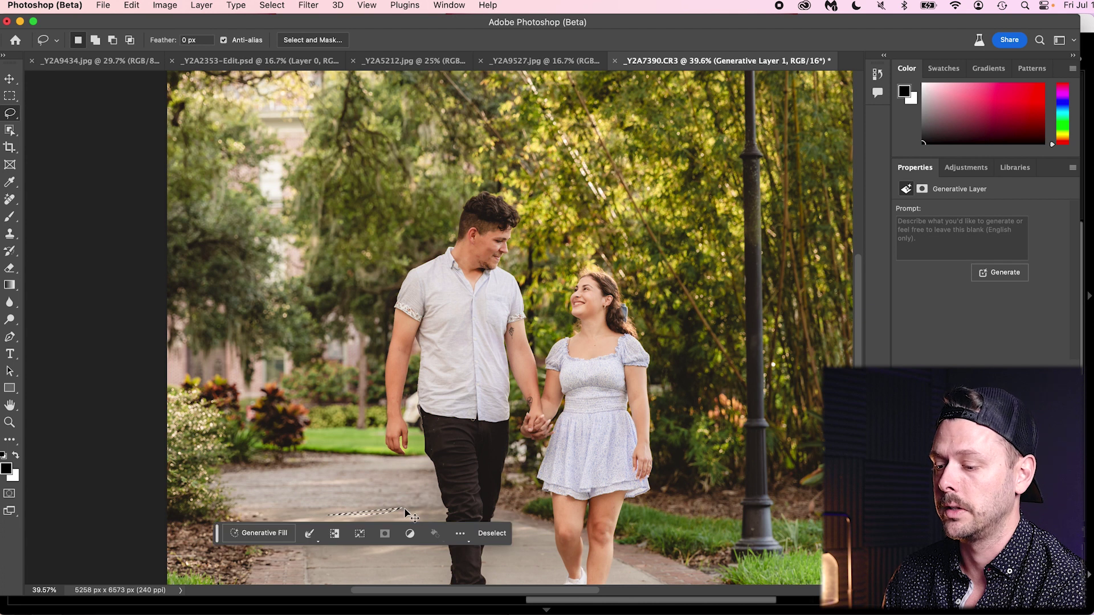
key("z")
mouse_move(312, 436)
left_mouse_down()
mouse_move(398, 423)
mouse_move(354, 427)
left_mouse_up()
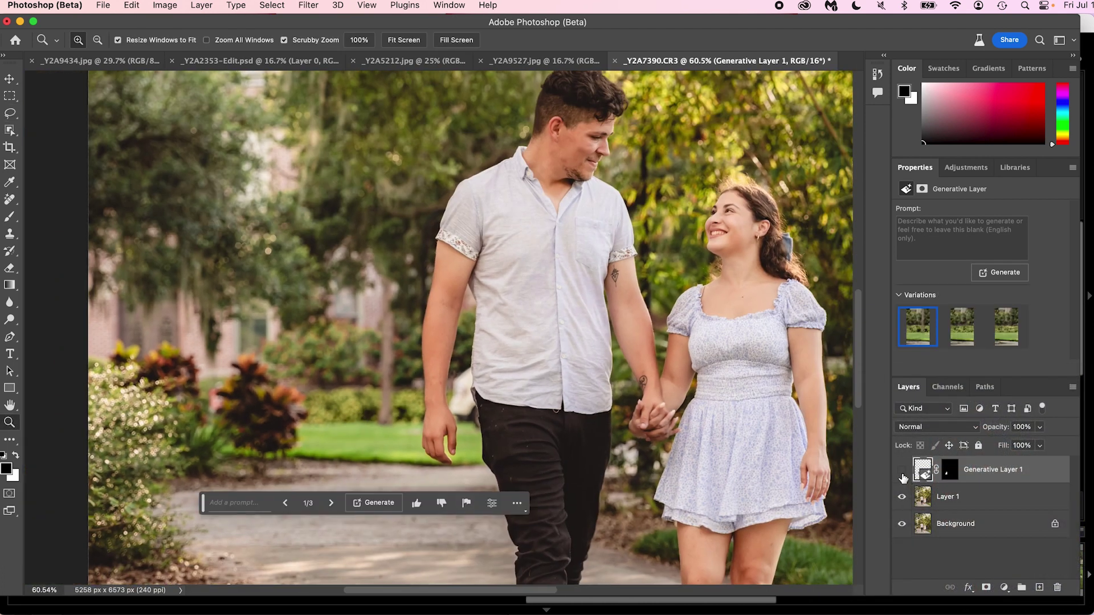
left_click(901, 473)
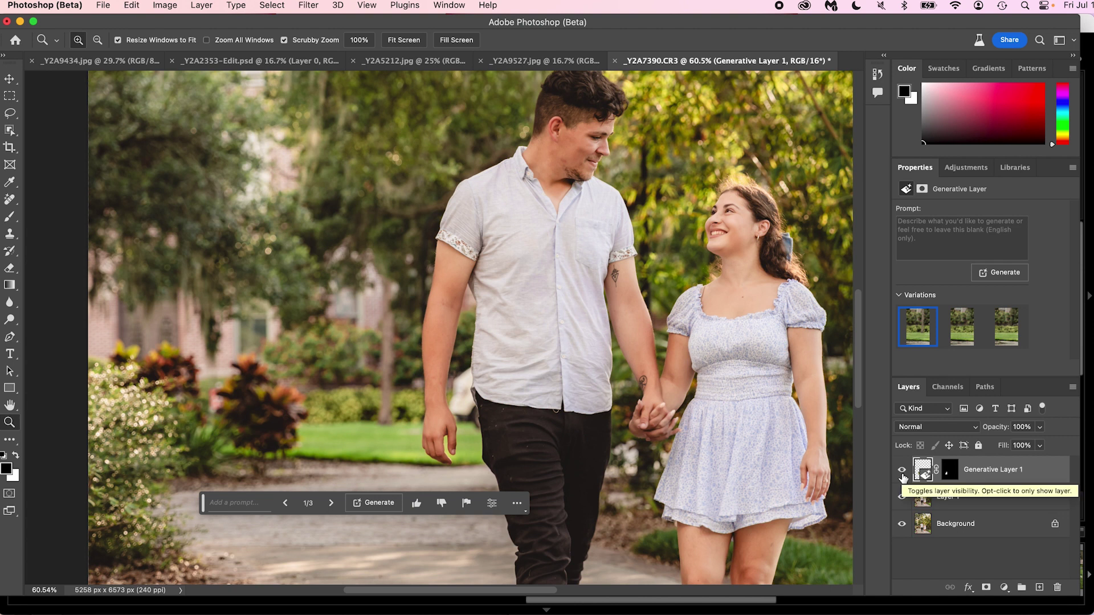
left_click_drag(746, 383, 716, 393)
key("super+0")
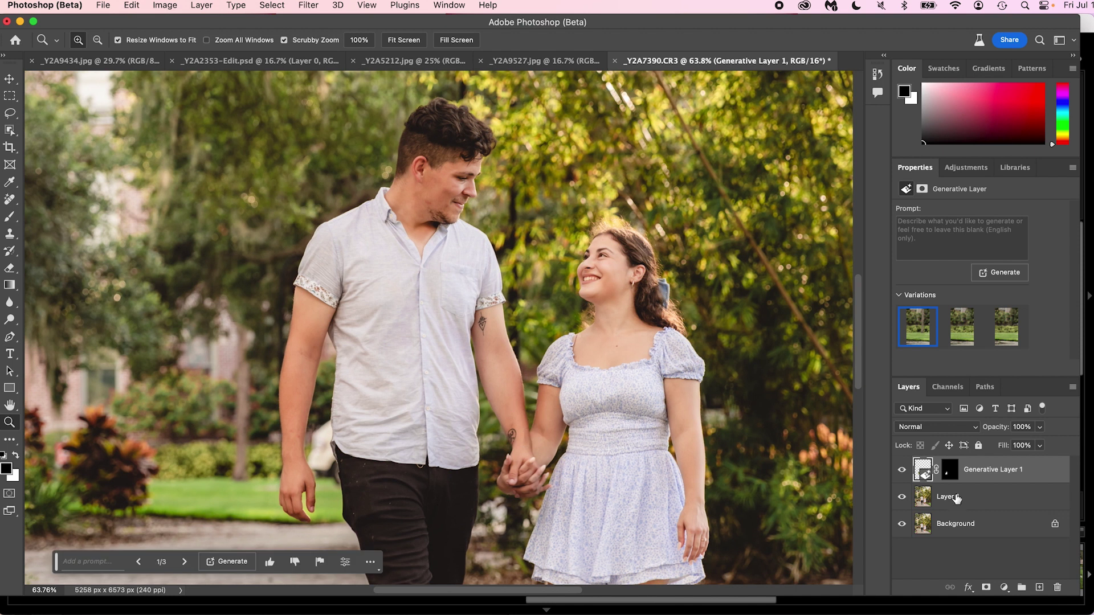
On Layer 1, lasso the man's shirt and generate a fill from the prompt 'red shirt'.
left_click(949, 497)
key("l")
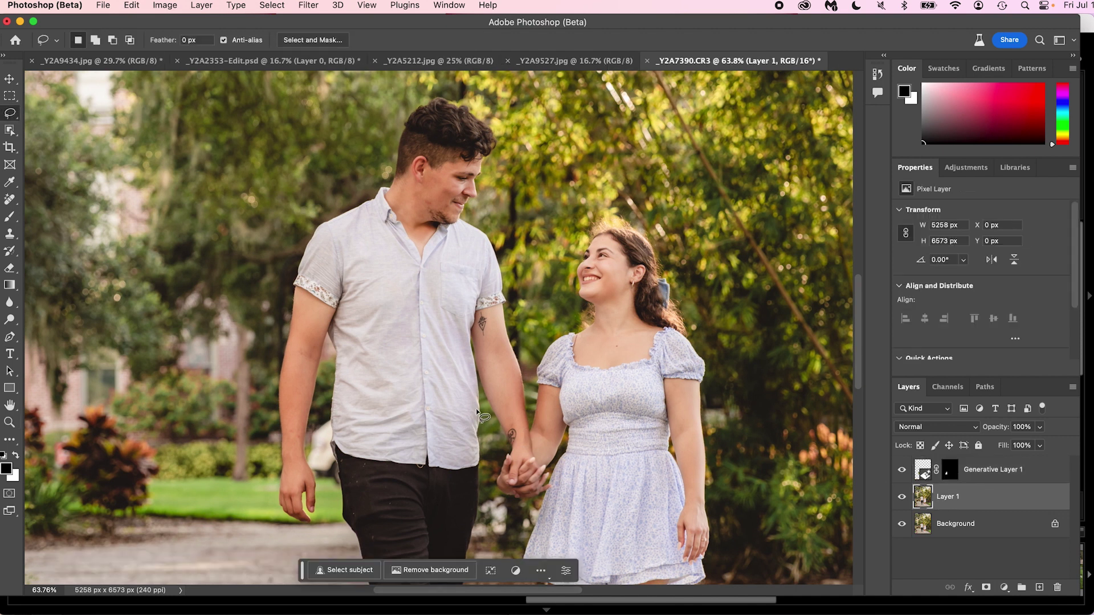
mouse_move(484, 413)
left_mouse_down()
mouse_move(479, 467)
mouse_move(459, 475)
mouse_move(400, 472)
mouse_move(329, 450)
mouse_move(332, 313)
mouse_move(284, 279)
mouse_move(290, 249)
mouse_move(373, 183)
mouse_move(395, 183)
mouse_move(419, 240)
mouse_move(449, 228)
left_mouse_up()
mouse_move(502, 313)
left_mouse_down()
mouse_move(477, 336)
mouse_move(484, 415)
left_mouse_up()
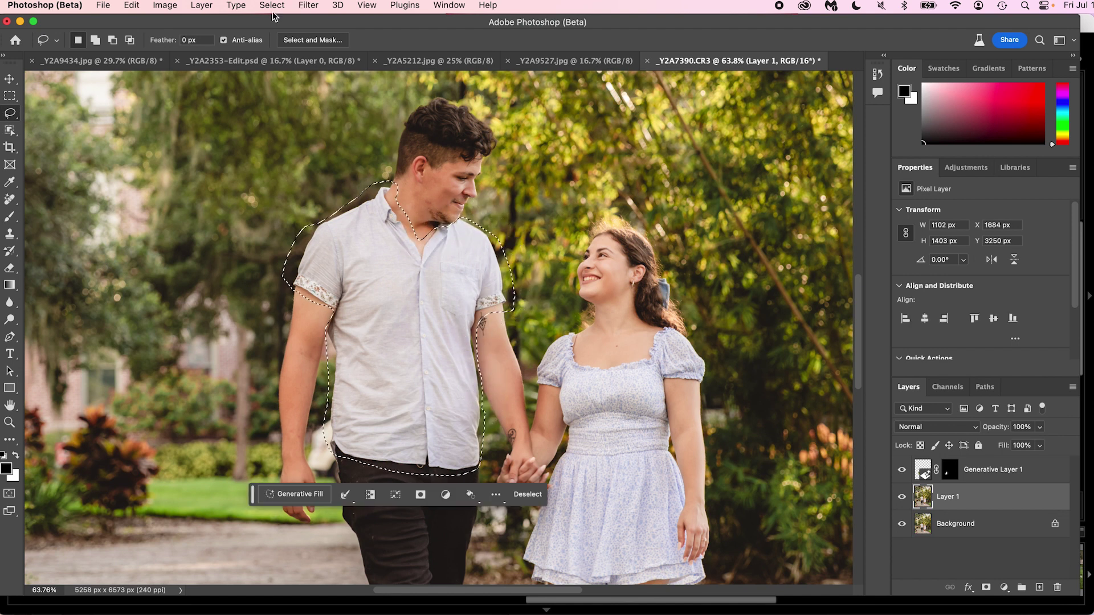
left_click(304, 495)
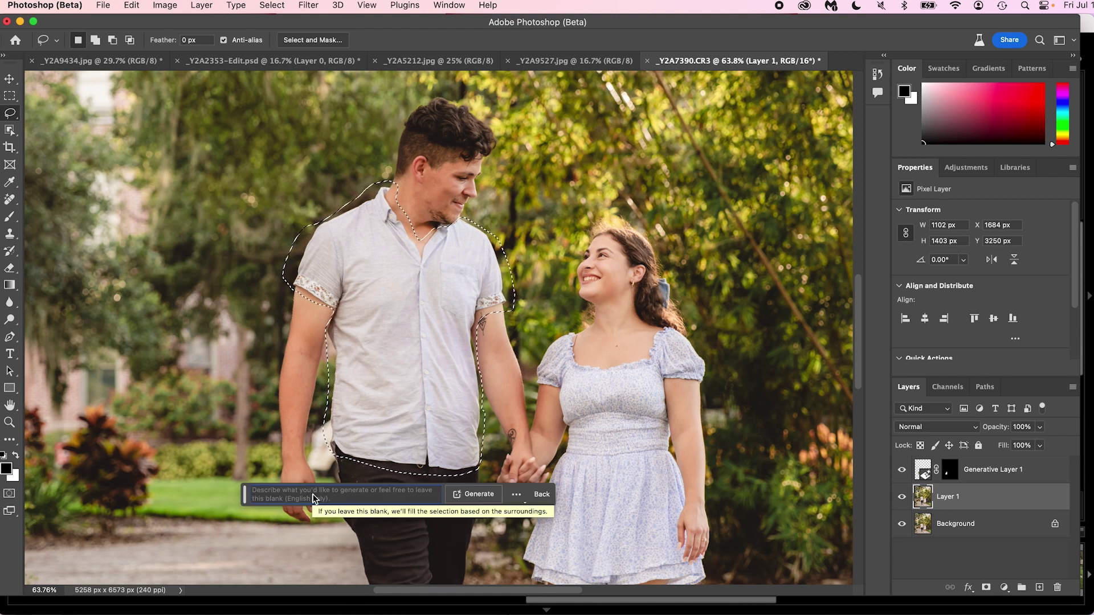
type("red s")
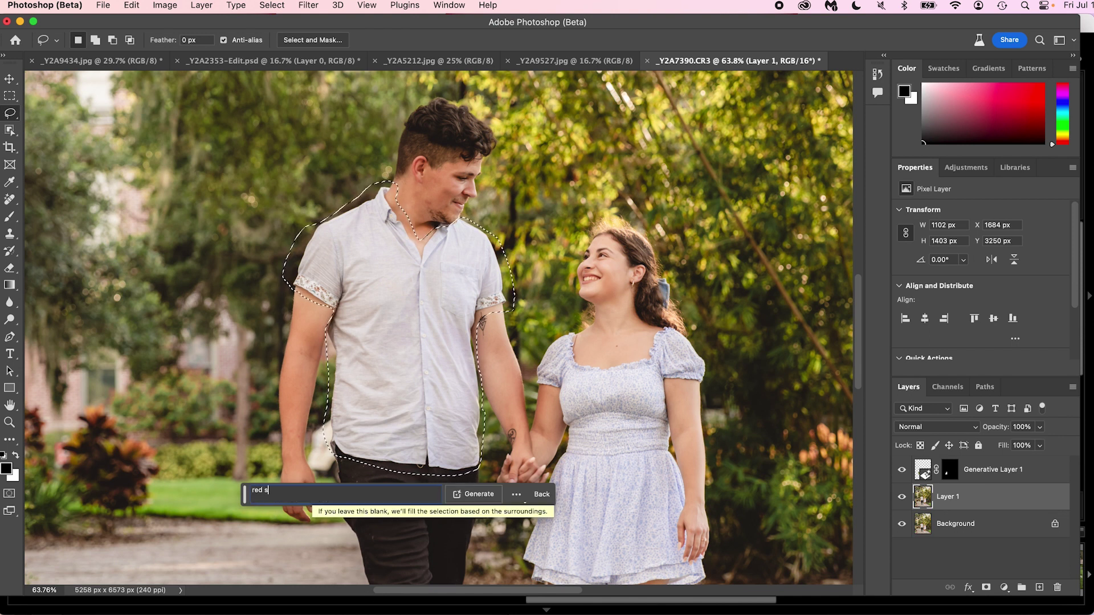
key("Return")
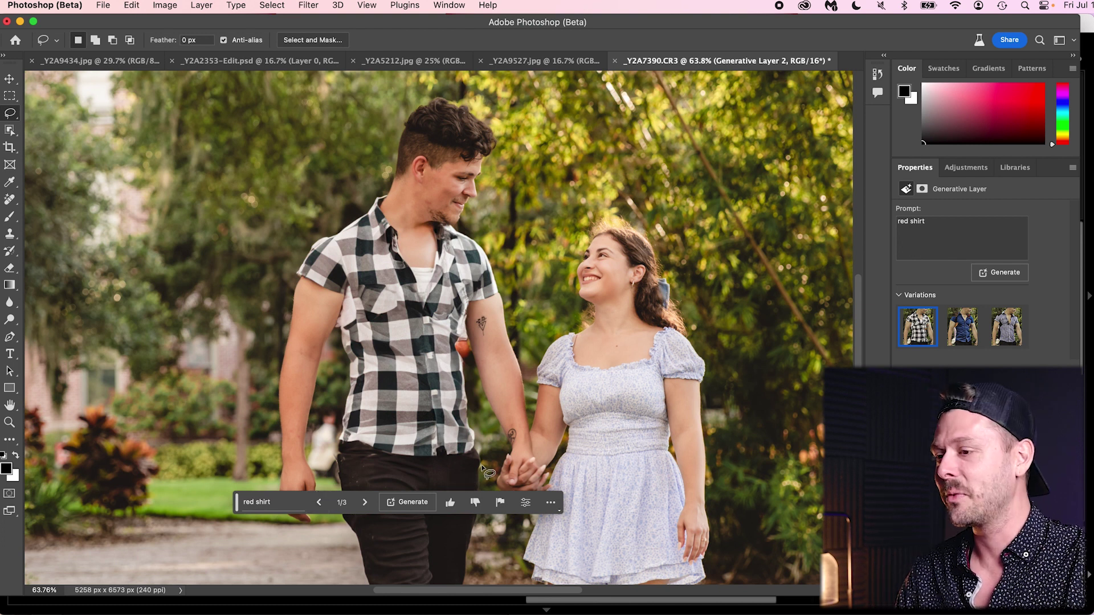
Browse the shirt variations, regenerate 'red shirt', and choose the blue button-up variation.
left_click(366, 502)
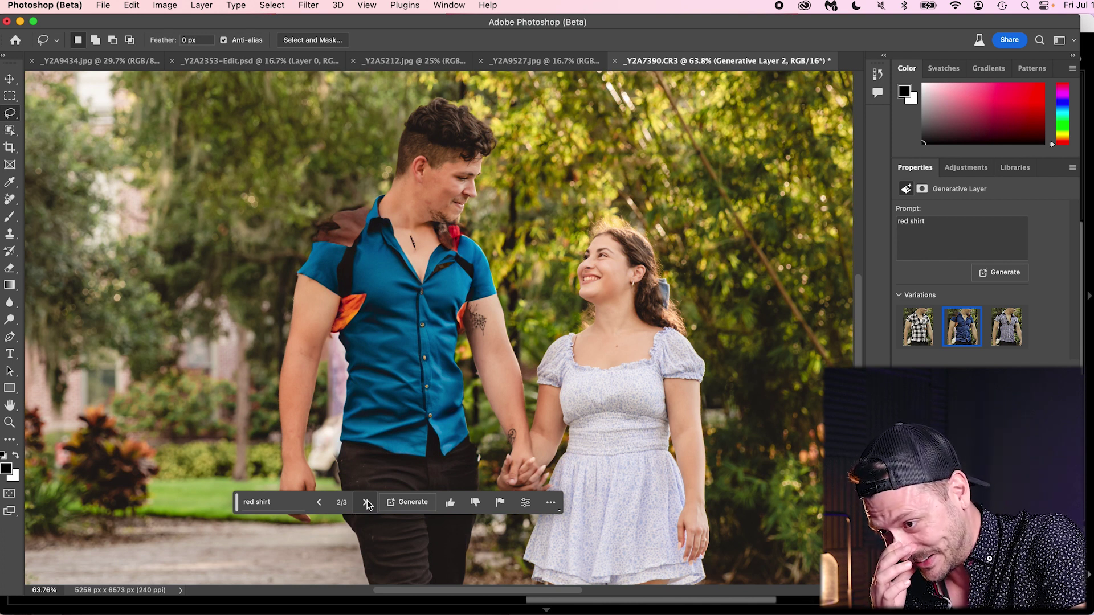
left_click(366, 502)
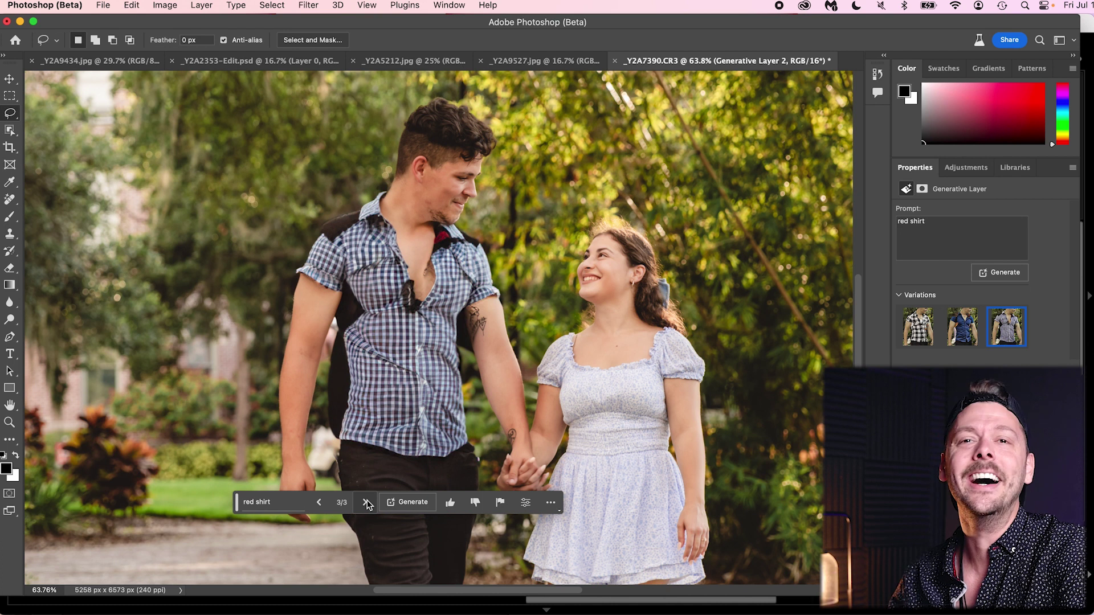
left_click(282, 501)
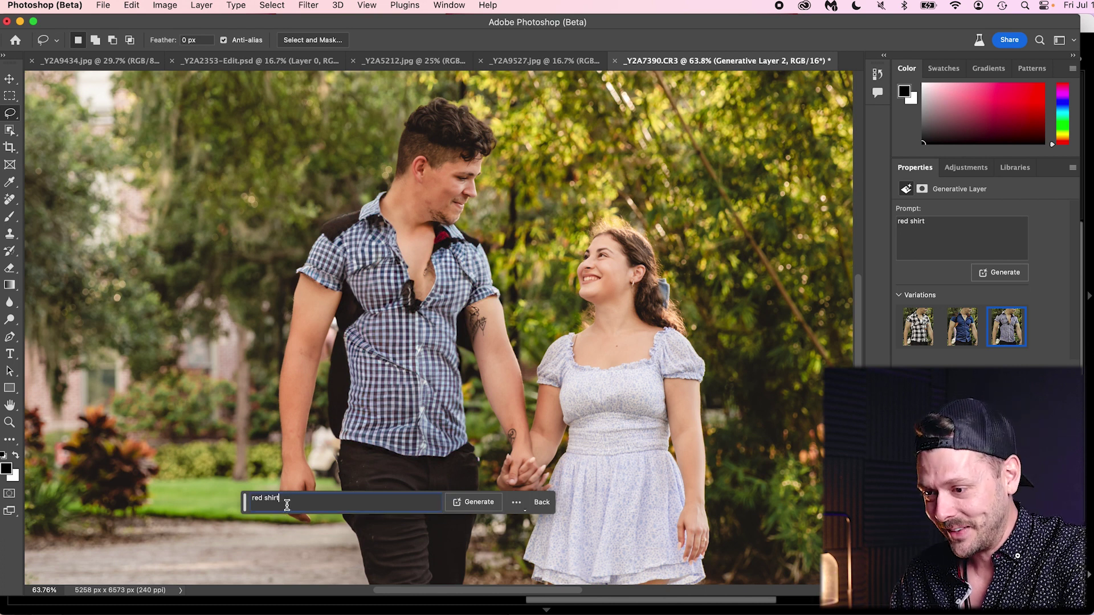
left_click(481, 504)
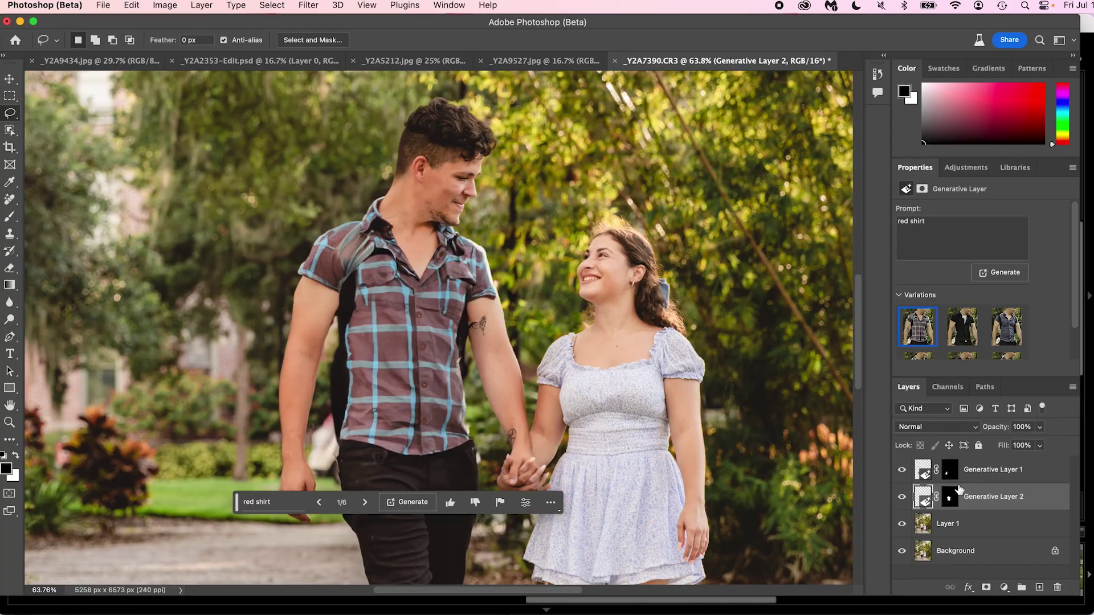
left_click(971, 329)
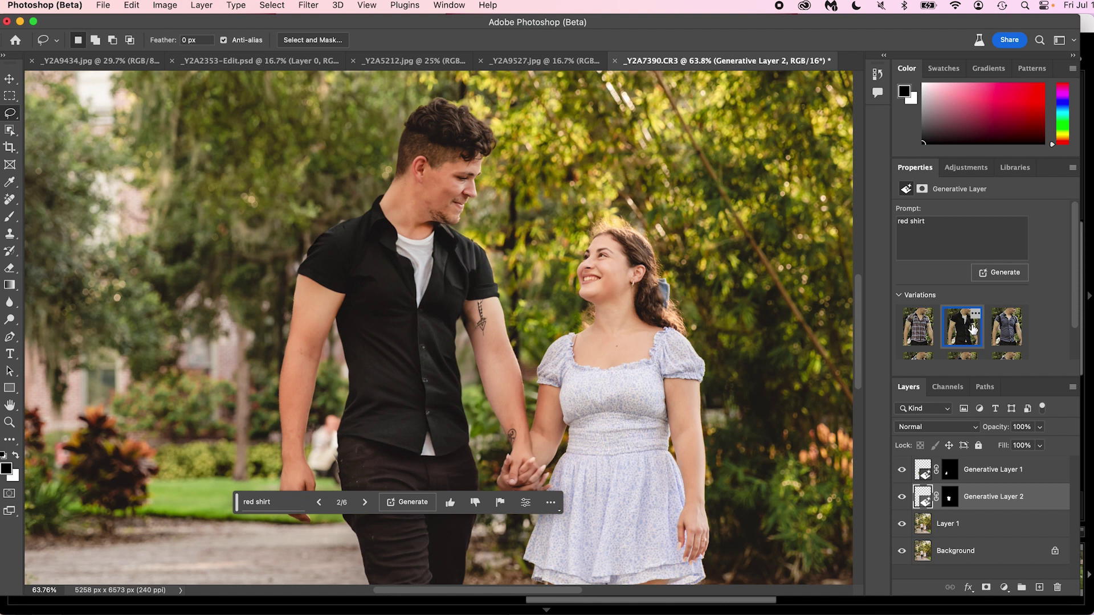
left_click(1006, 326)
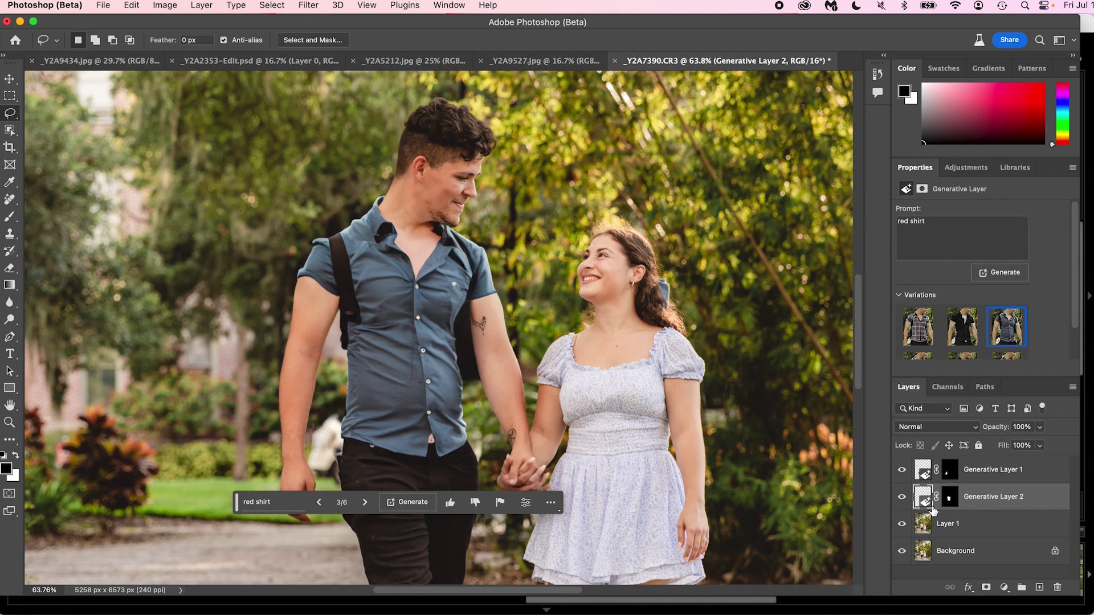
Delete Generative Layer 2 and switch to the _Y2A9434.jpg beach group photo.
left_click(1056, 587)
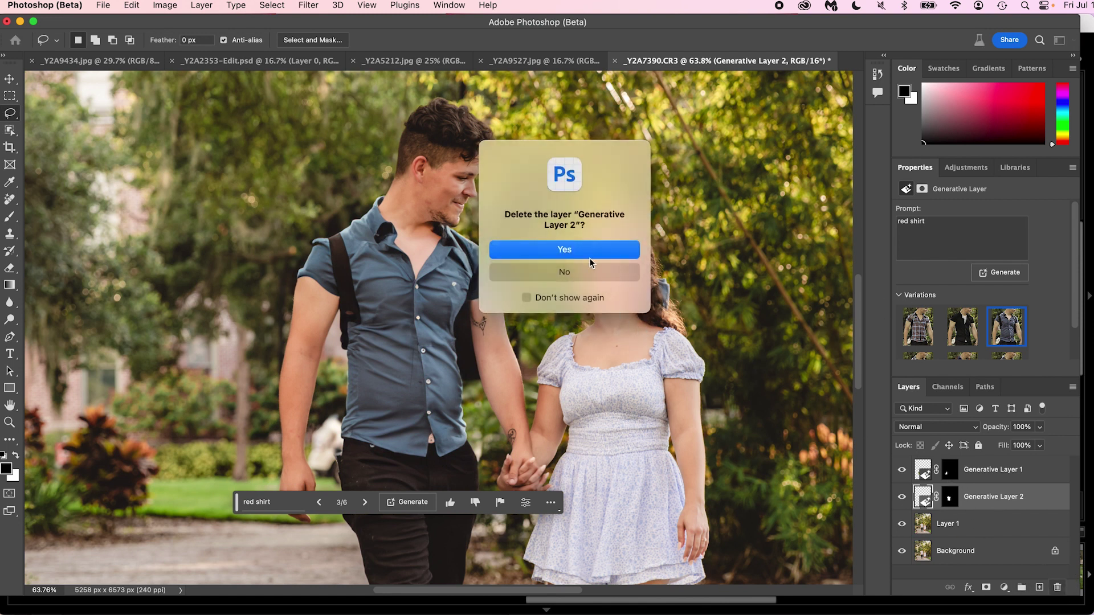
left_click(590, 250)
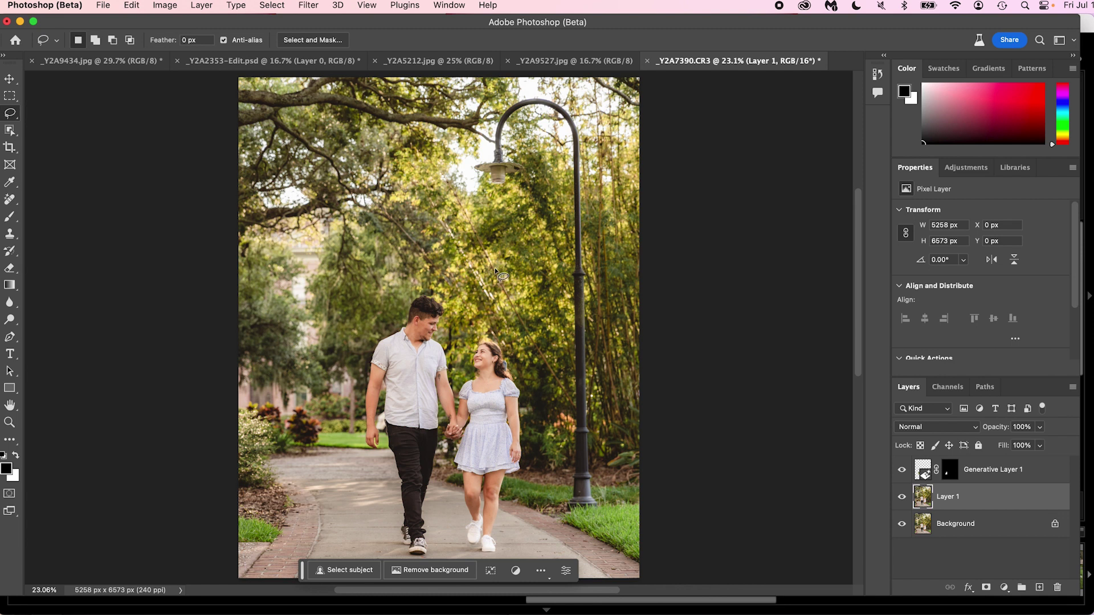
left_click(100, 60)
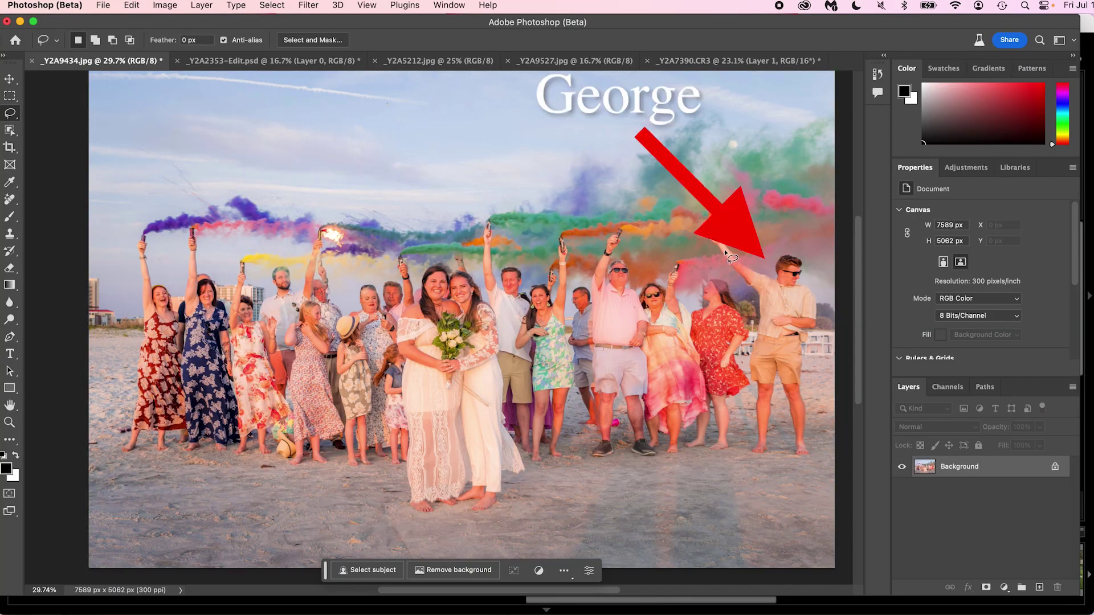
Unlock the beach photo's Background, duplicate it to Layer 1, and choose the Remove Tool.
left_click(1053, 468)
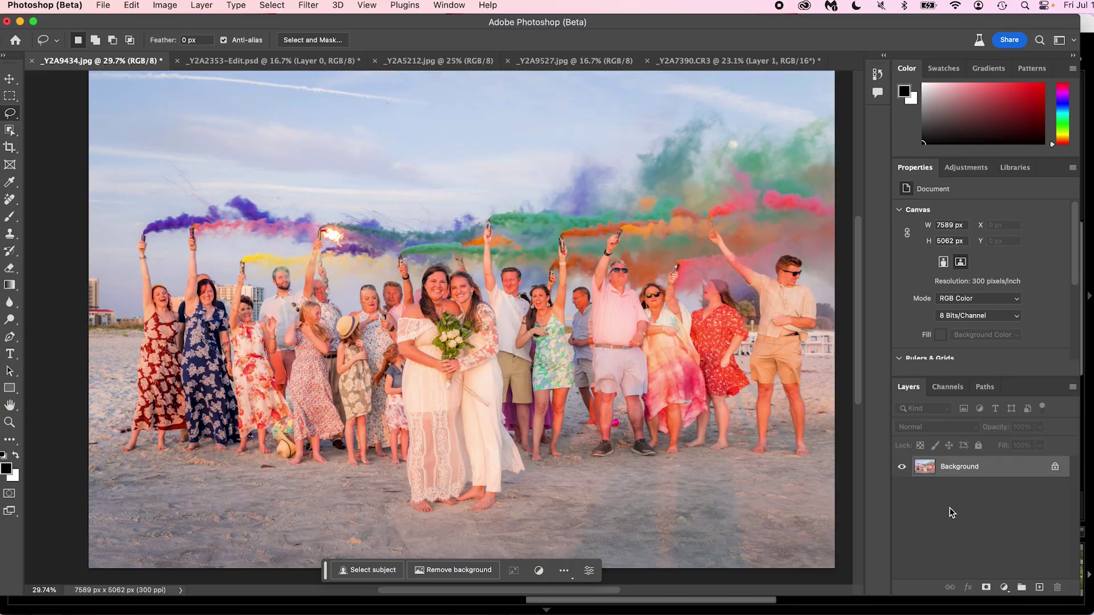
key("super+j")
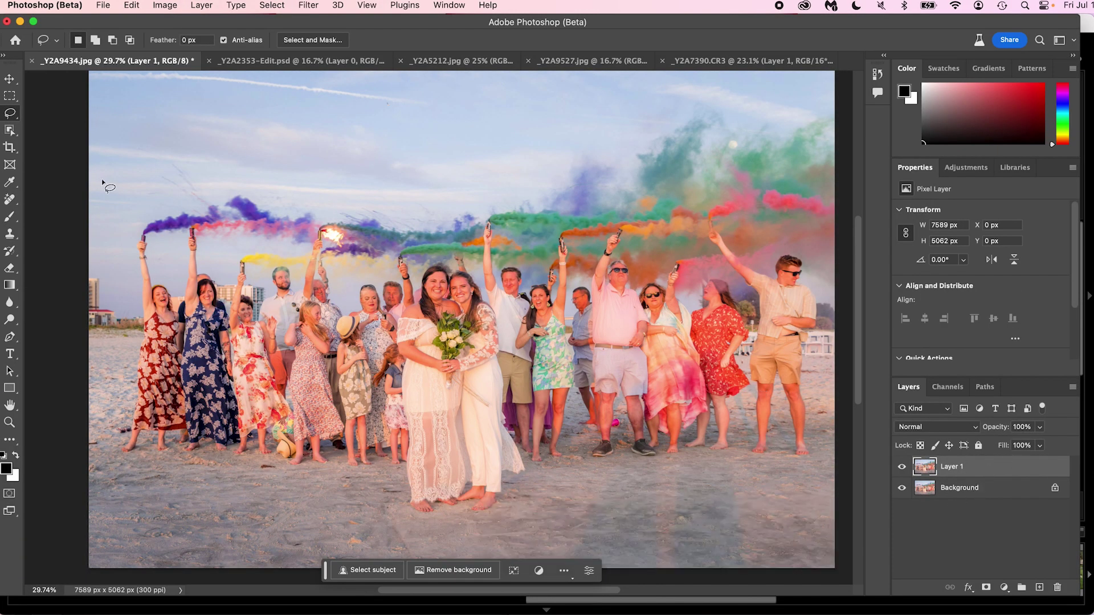
left_click(9, 198)
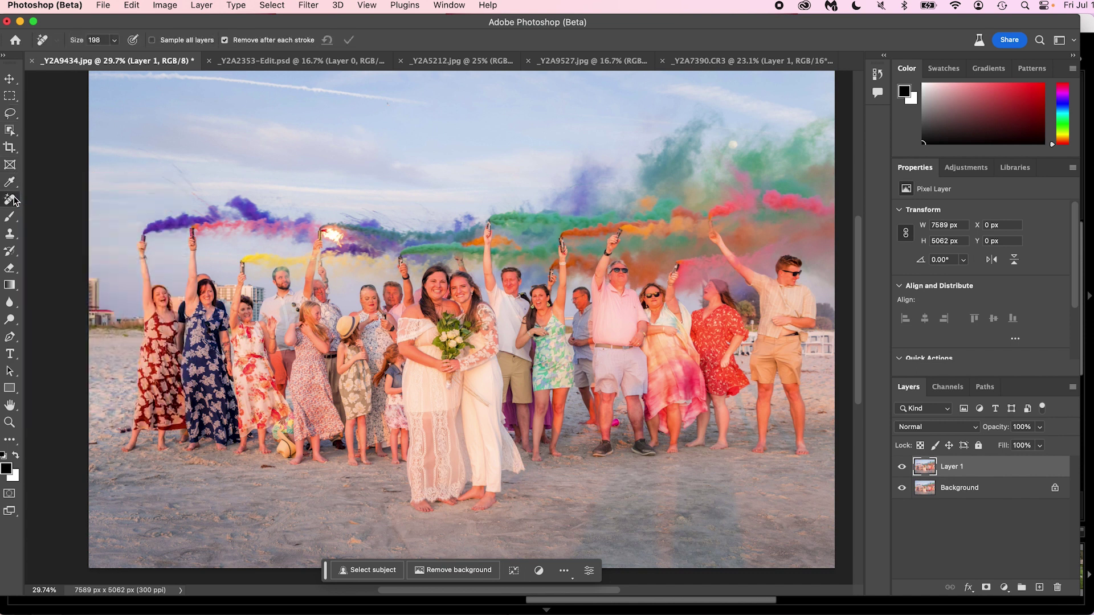
With the Remove Tool, brush over the far-right man's body, arm and head, plus some sand.
right_click(10, 198)
left_click(63, 210)
scroll(711, 237, "down", 3)
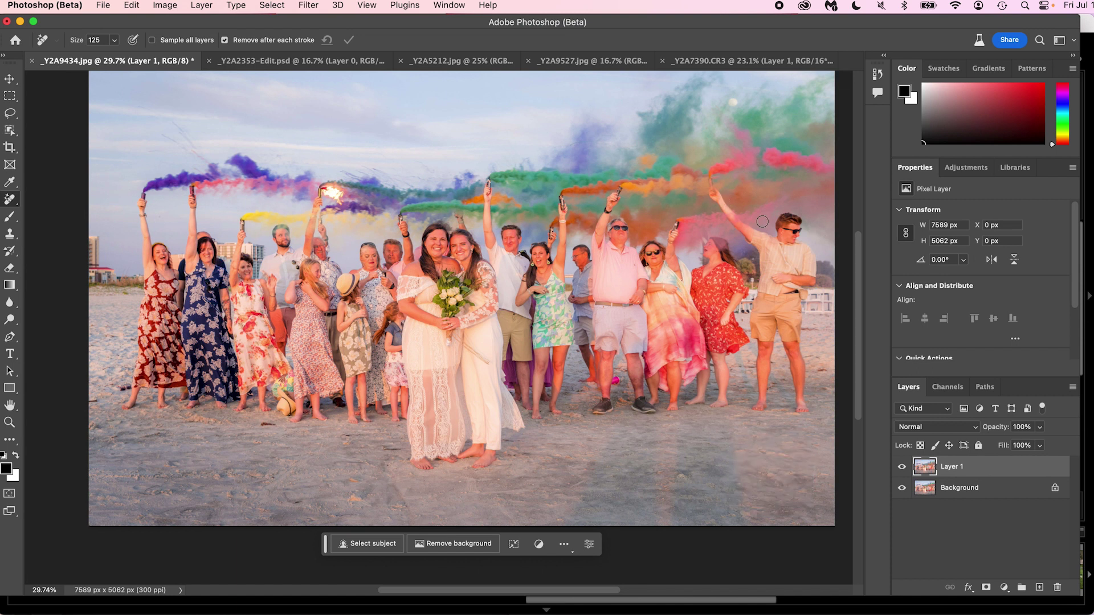
left_click_drag(714, 177, 760, 252)
mouse_move(753, 233)
left_mouse_down()
mouse_move(780, 217)
mouse_move(796, 221)
mouse_move(789, 233)
mouse_move(804, 246)
mouse_move(802, 415)
mouse_move(773, 317)
mouse_move(754, 410)
mouse_move(770, 341)
mouse_move(760, 326)
mouse_move(758, 340)
mouse_move(760, 266)
mouse_move(779, 246)
mouse_move(769, 304)
mouse_move(786, 247)
mouse_move(783, 293)
mouse_move(796, 260)
mouse_move(790, 314)
mouse_move(801, 283)
left_mouse_up()
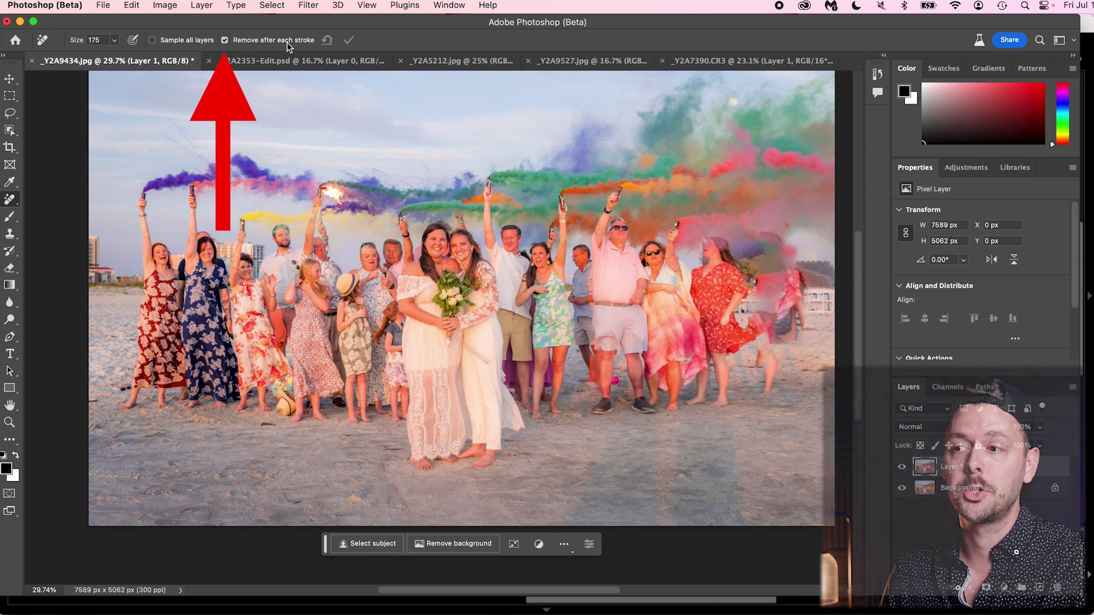
left_click_drag(567, 450, 652, 451)
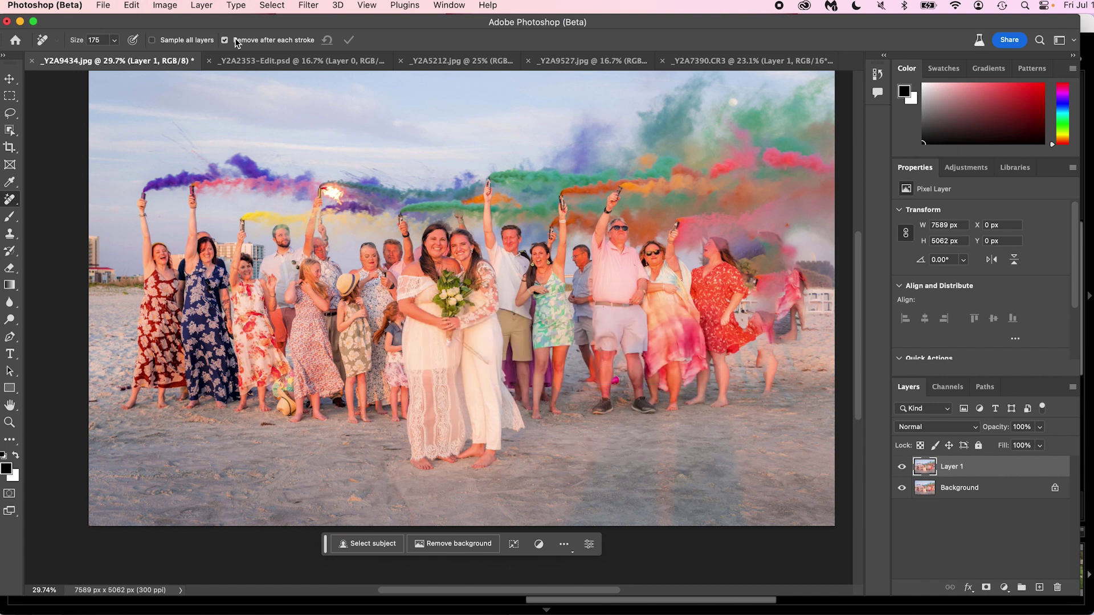
Mark three horizontal and two vertical stretches of sand below the group for removal.
left_click_drag(575, 440, 702, 440)
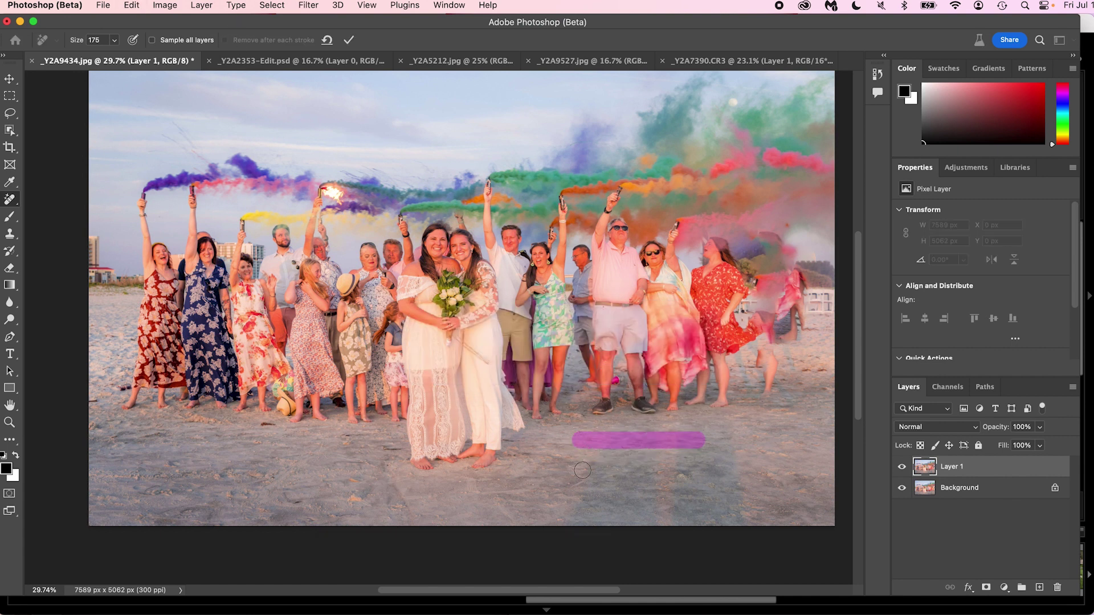
left_click_drag(570, 471, 691, 470)
left_click_drag(544, 503, 710, 506)
left_click_drag(735, 423, 739, 499)
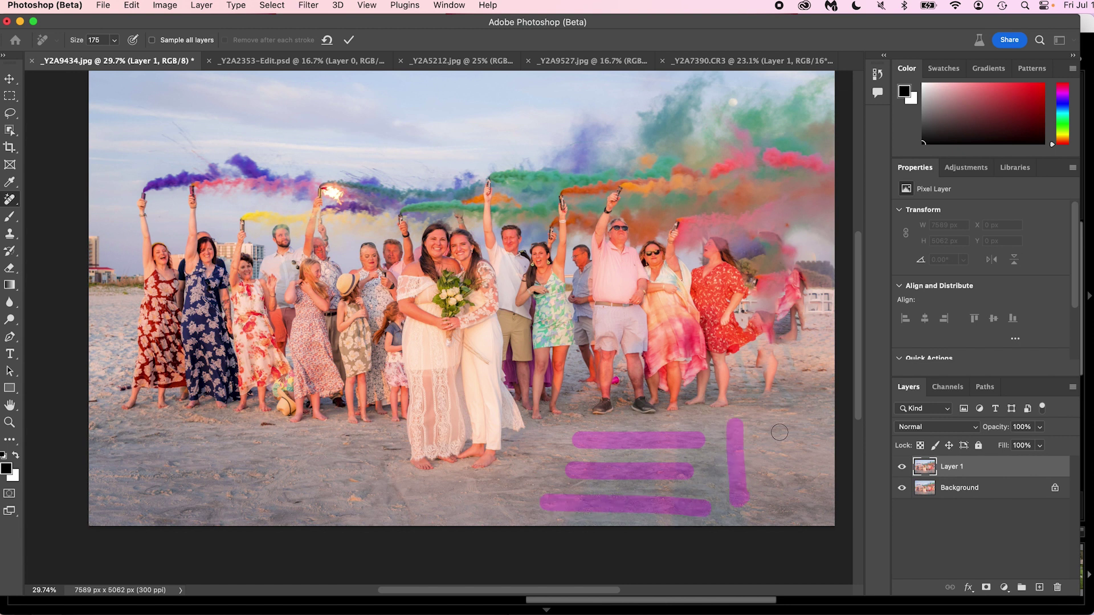
left_click_drag(780, 423, 784, 507)
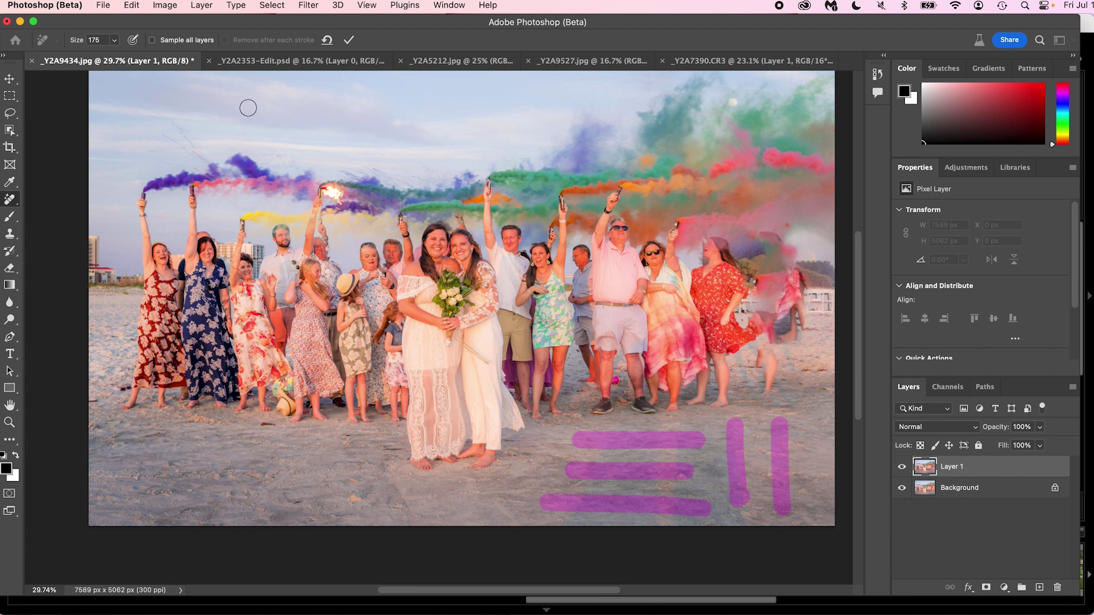
Cancel the pending removal and undo so the far-right man reappears.
left_click(349, 41)
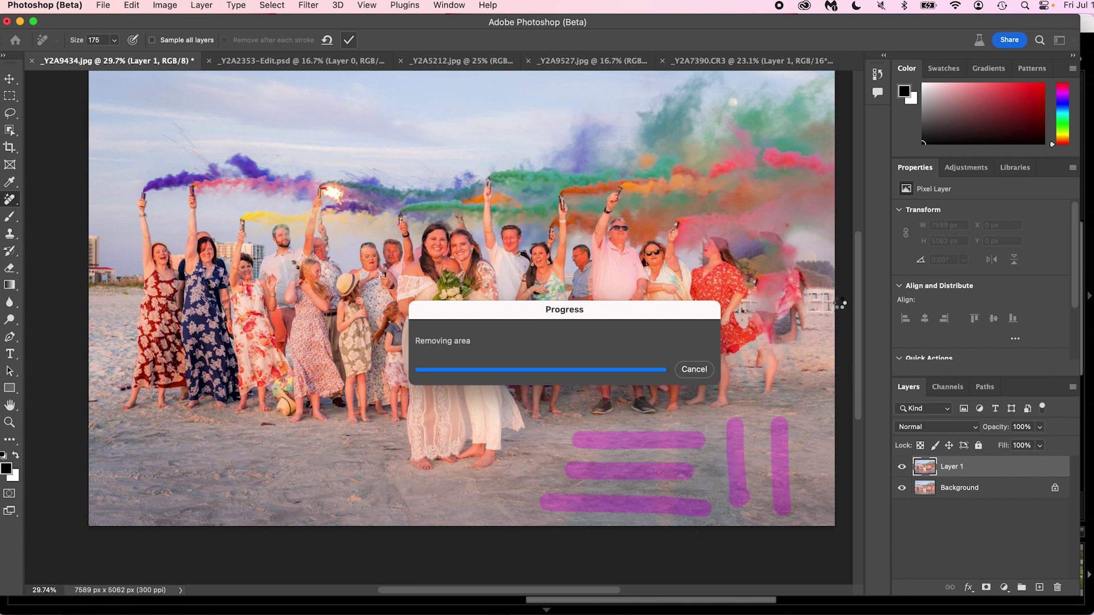
left_click(694, 370)
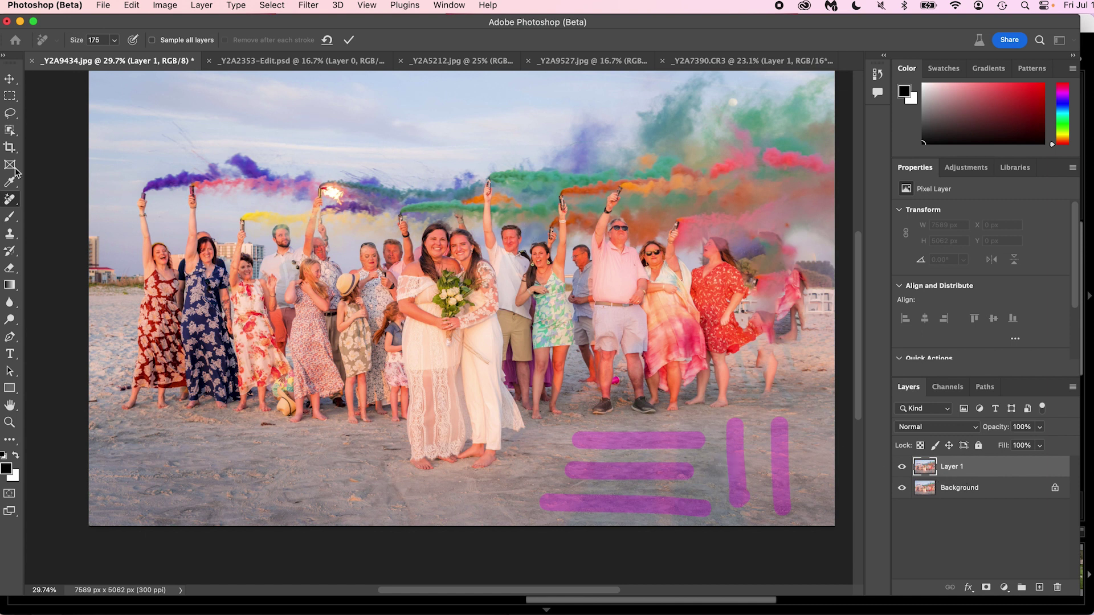
key("super+z")
key("super+z")
key("super+z")
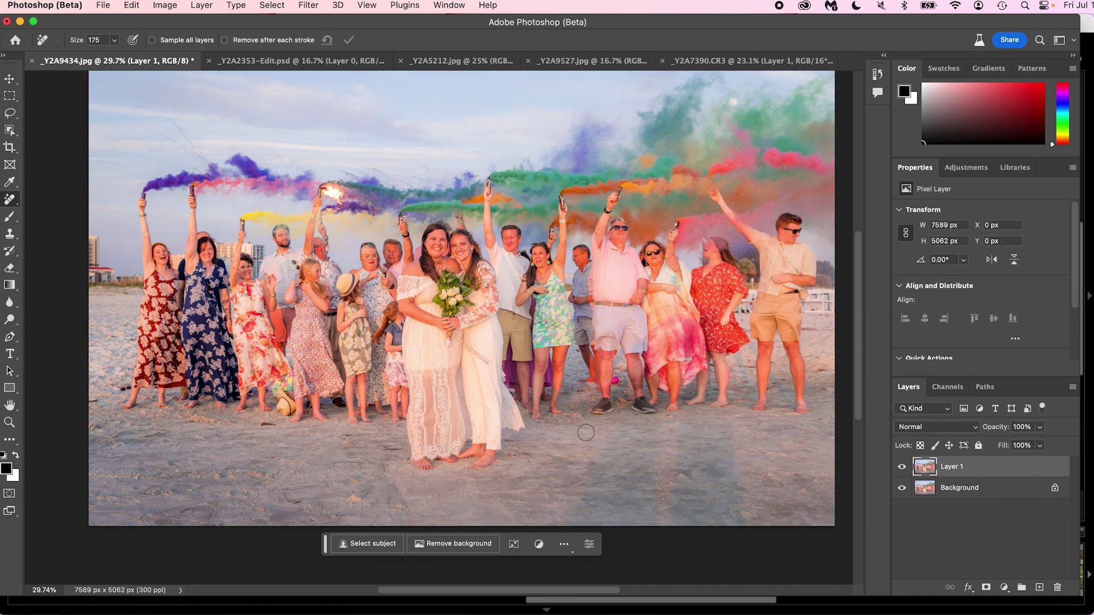
key("l")
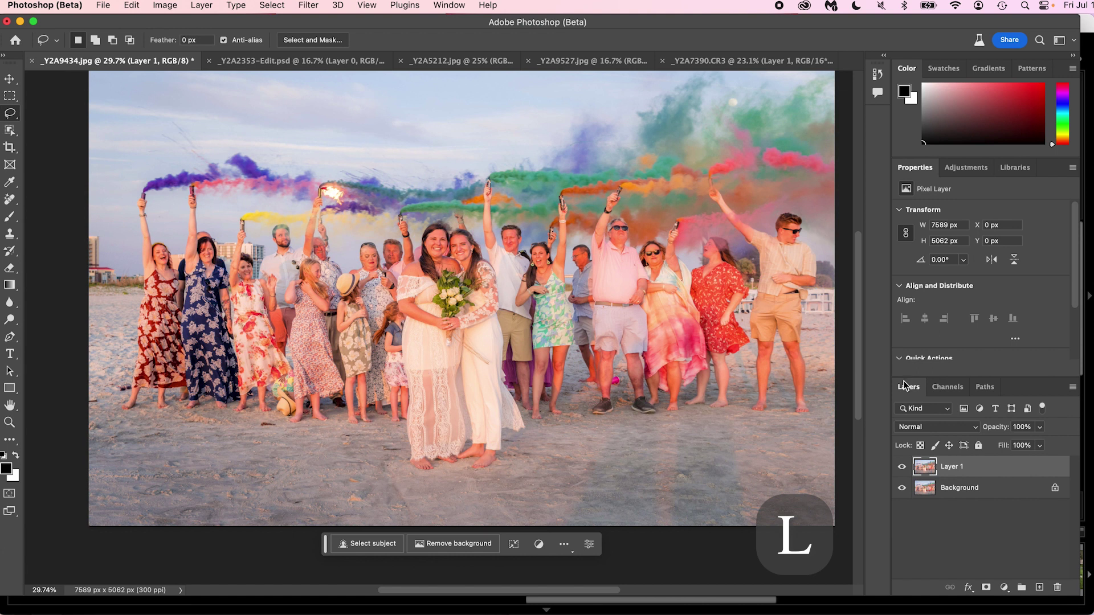
Lasso the man in shorts at the far right and Generative Fill him away with no prompt.
mouse_move(808, 341)
left_mouse_down()
mouse_move(812, 426)
mouse_move(784, 414)
mouse_move(780, 362)
mouse_move(765, 416)
mouse_move(745, 410)
mouse_move(753, 283)
mouse_move(702, 188)
mouse_move(713, 172)
mouse_move(765, 193)
mouse_move(815, 239)
left_mouse_up()
left_click_drag(824, 323, 825, 326)
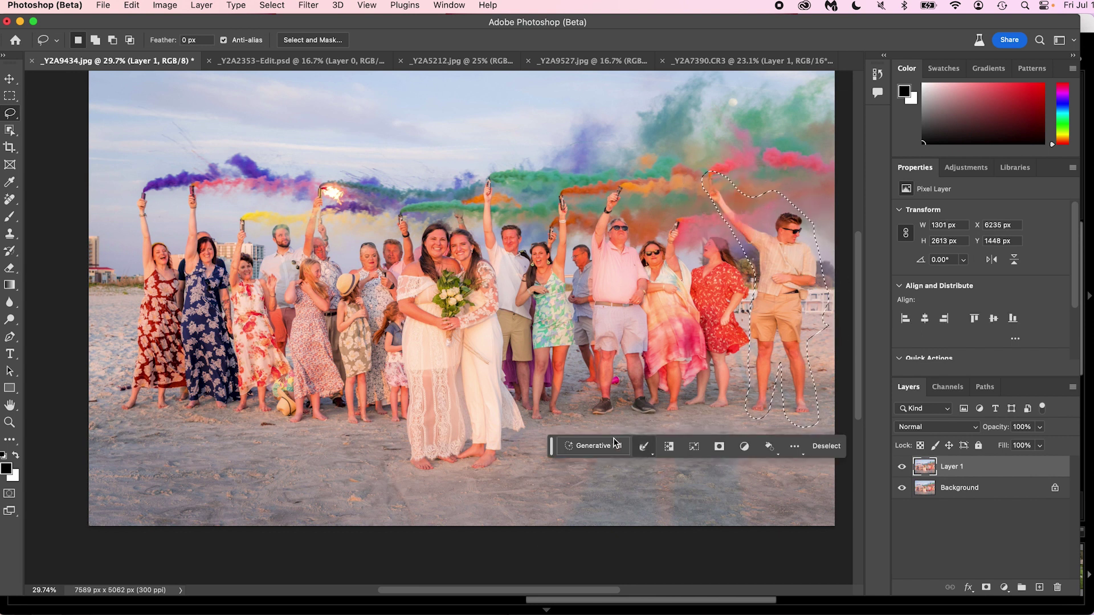
left_click(581, 446)
left_click(778, 449)
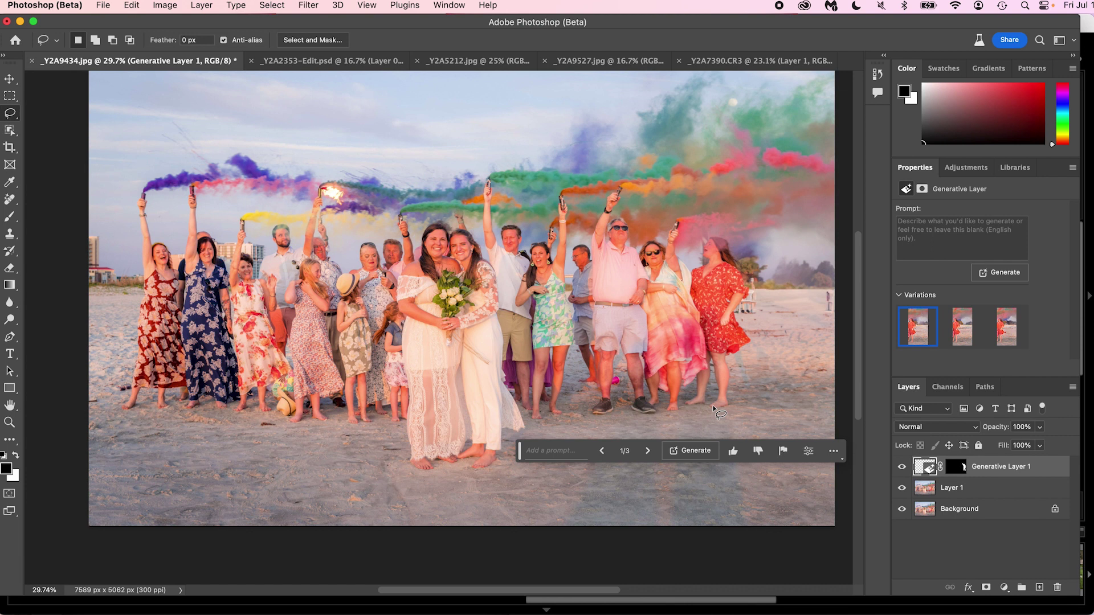
left_click(901, 466)
left_click(902, 466)
key("z")
left_click_drag(792, 287, 634, 317)
left_click_drag(652, 252, 583, 196)
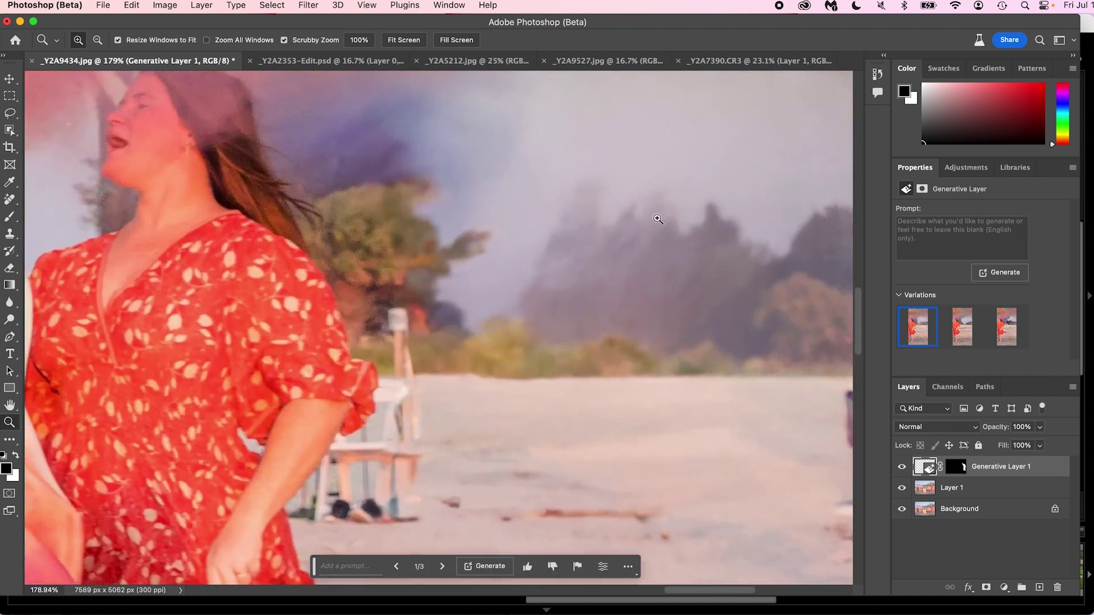
left_click_drag(740, 293, 654, 270)
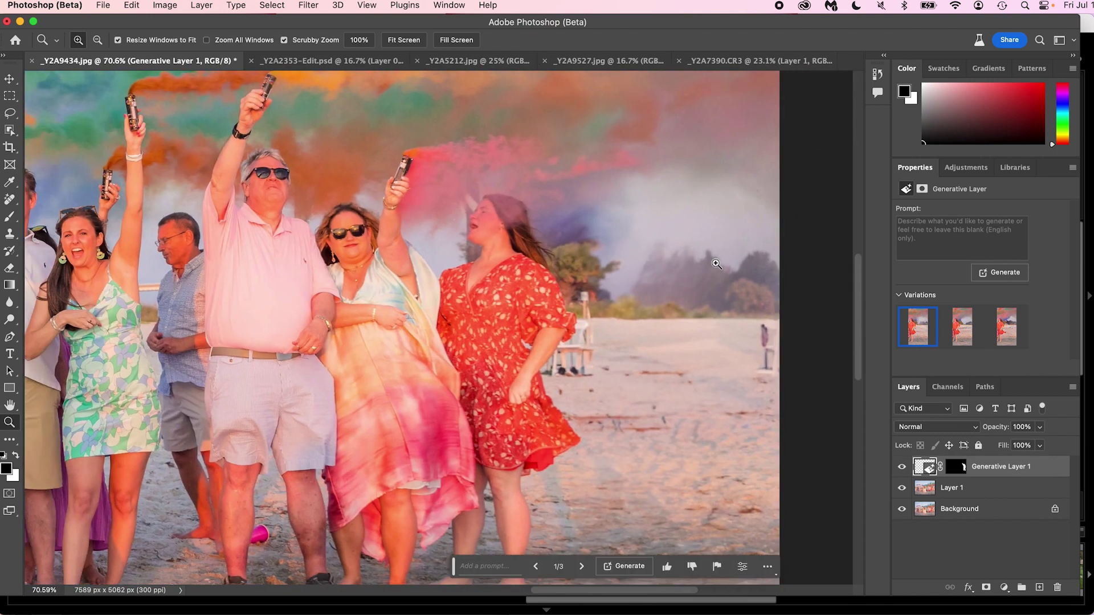
left_click_drag(735, 267, 706, 305)
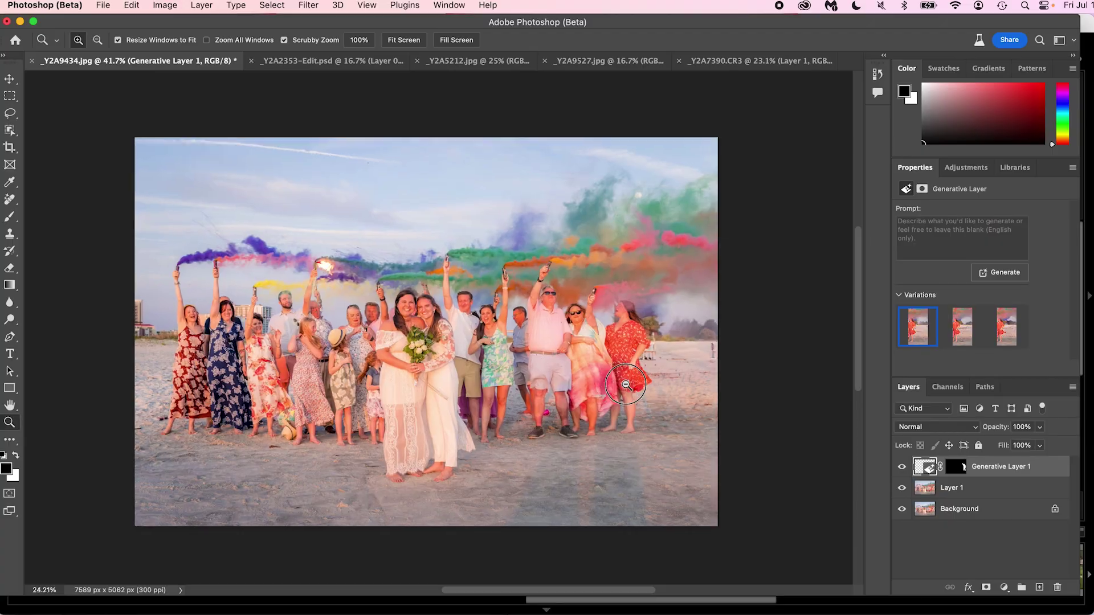
left_click_drag(626, 385, 632, 385)
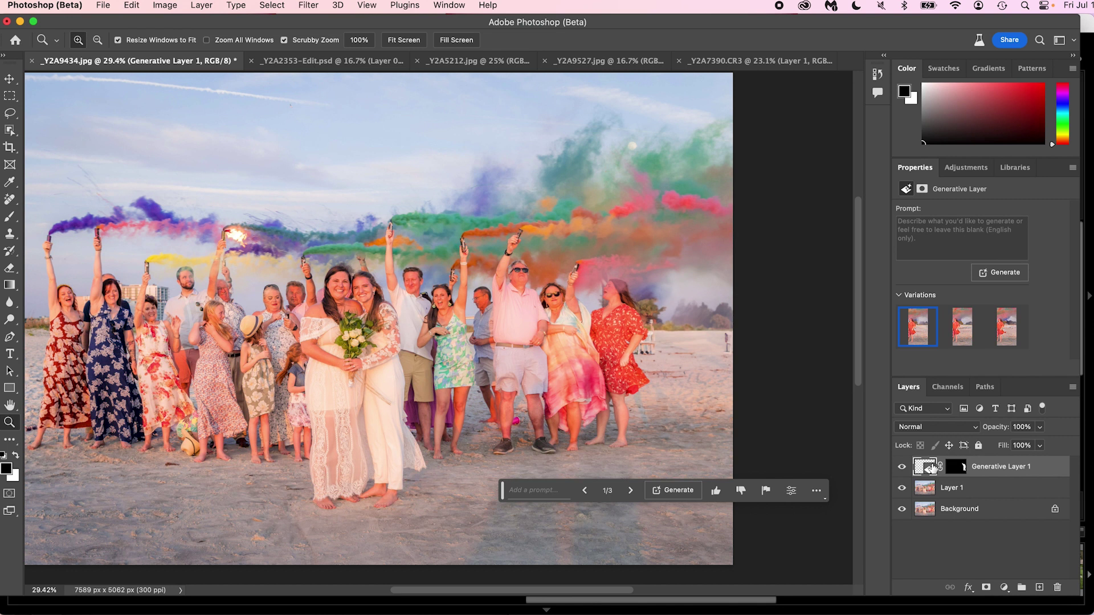
left_click(975, 487)
Zoom in on the bride's group and lasso around the girl in the sun hat.
left_click_drag(237, 356, 467, 348)
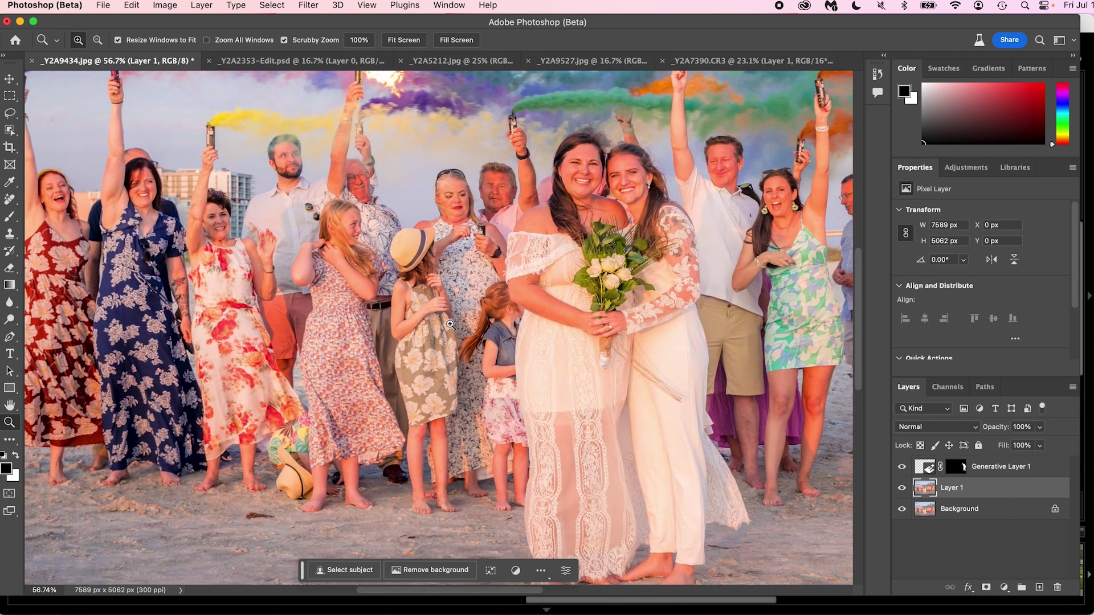
key("l")
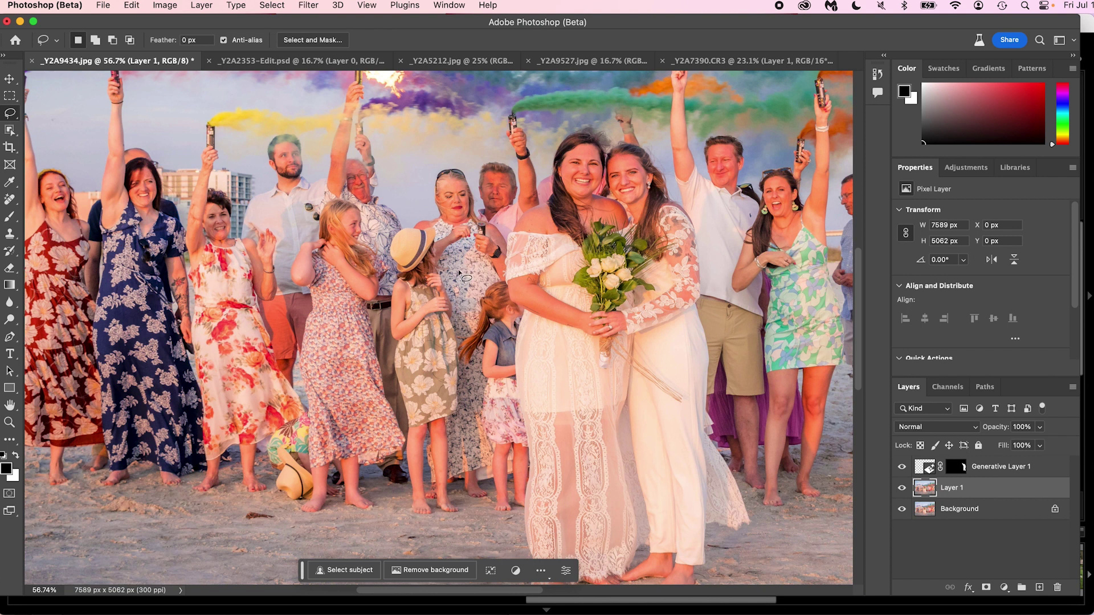
mouse_move(456, 278)
left_mouse_down()
mouse_move(441, 230)
mouse_move(428, 223)
mouse_move(389, 234)
mouse_move(392, 380)
left_mouse_up()
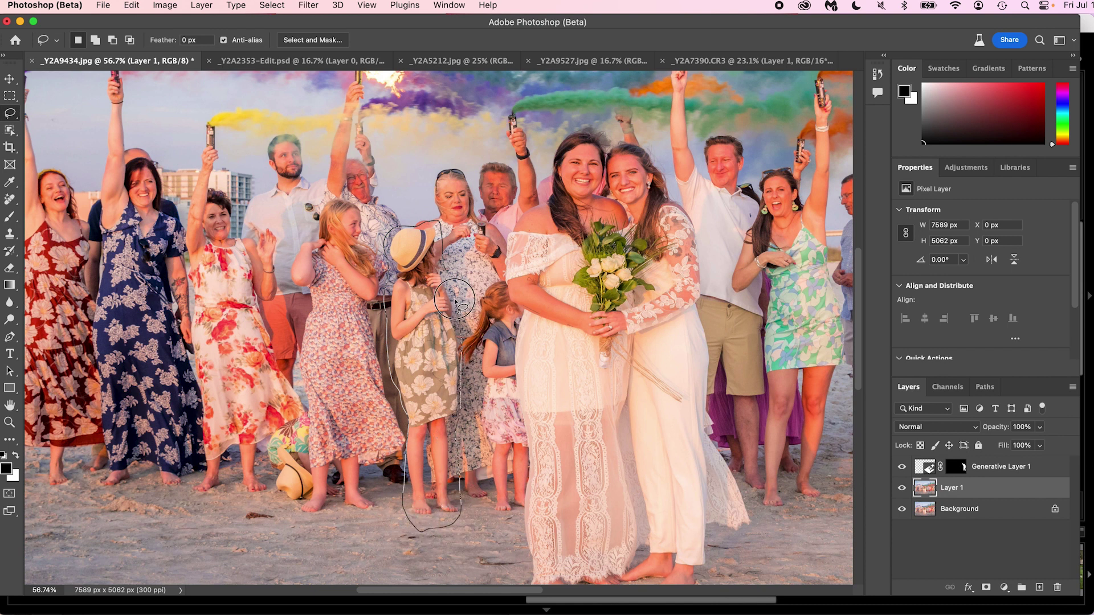
left_click_drag(459, 294, 465, 303)
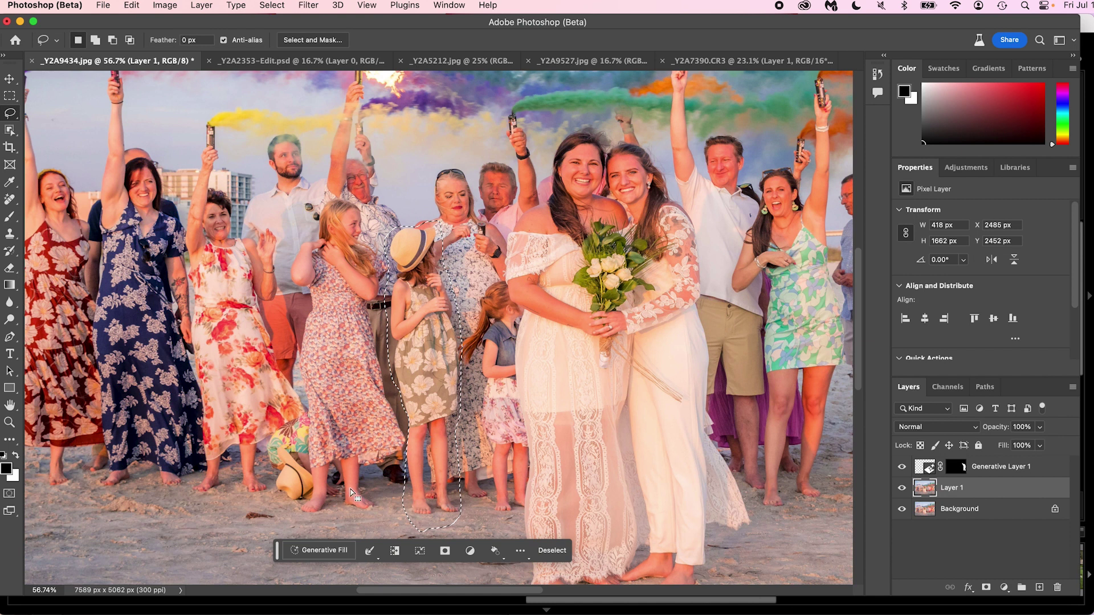
Run Generative Fill on the selection with the prompt 'remove person'.
left_click(312, 550)
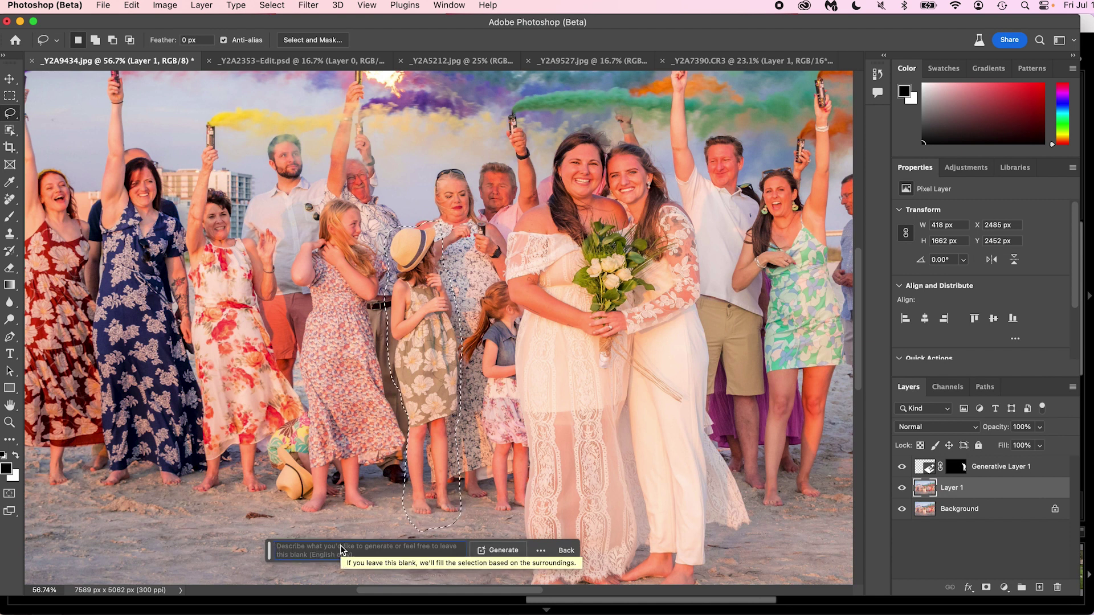
type("remove person")
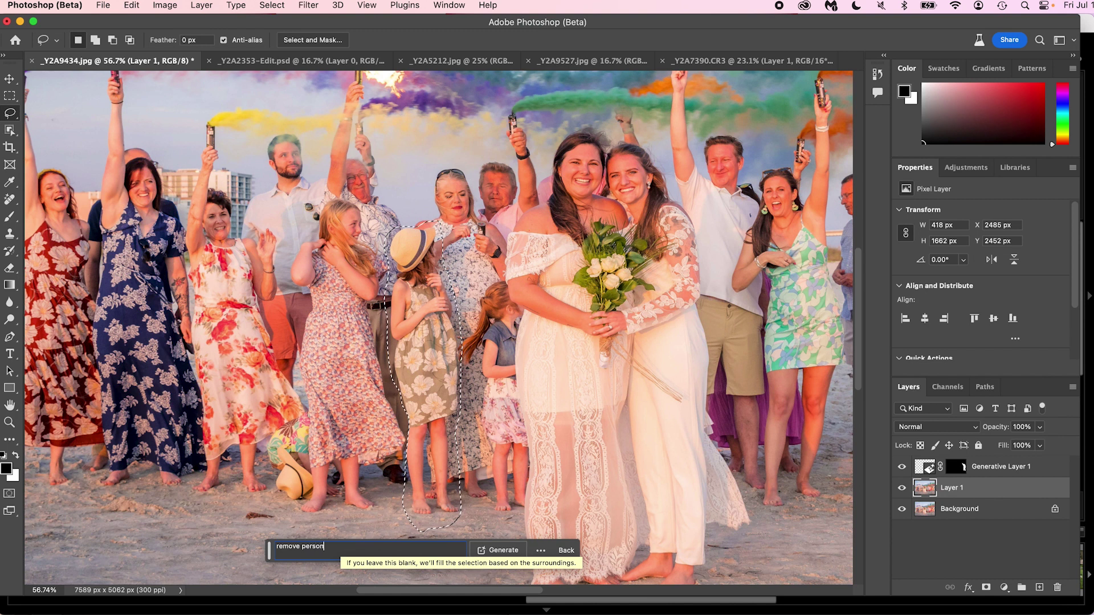
key("Return")
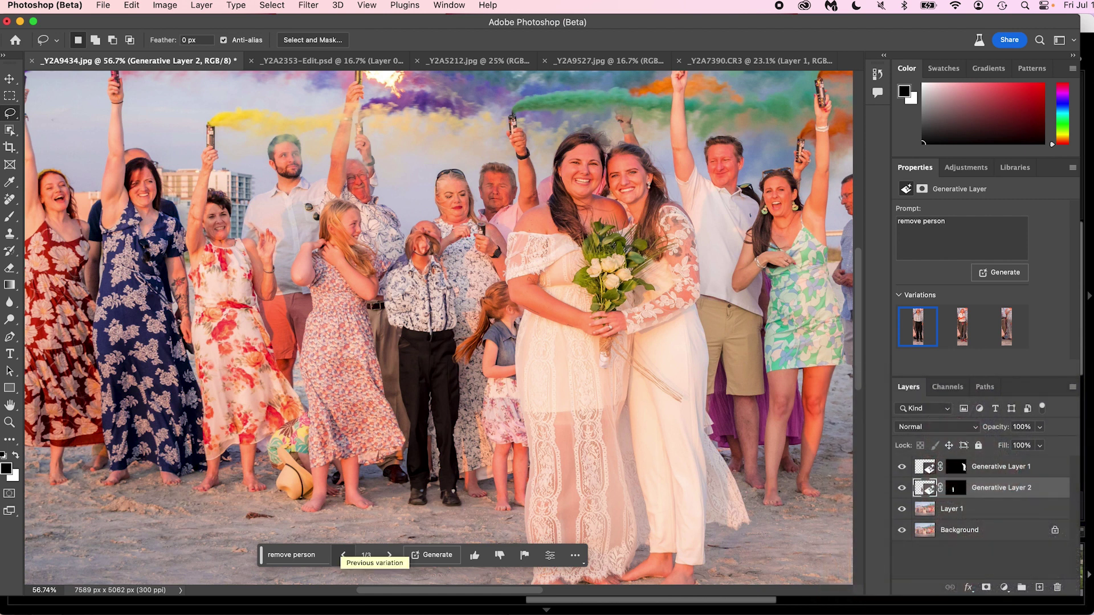
Cycle to variation 3 of 3 and zoom in on the filled gap between guests.
left_click(390, 555)
left_click(390, 555)
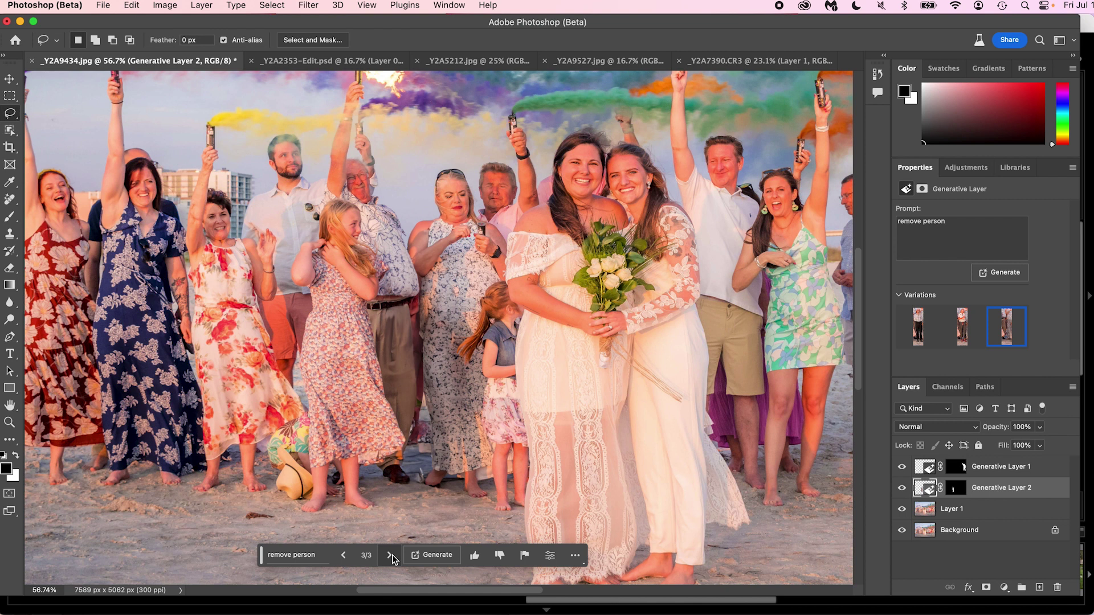
key("z")
left_click_drag(393, 313, 461, 304)
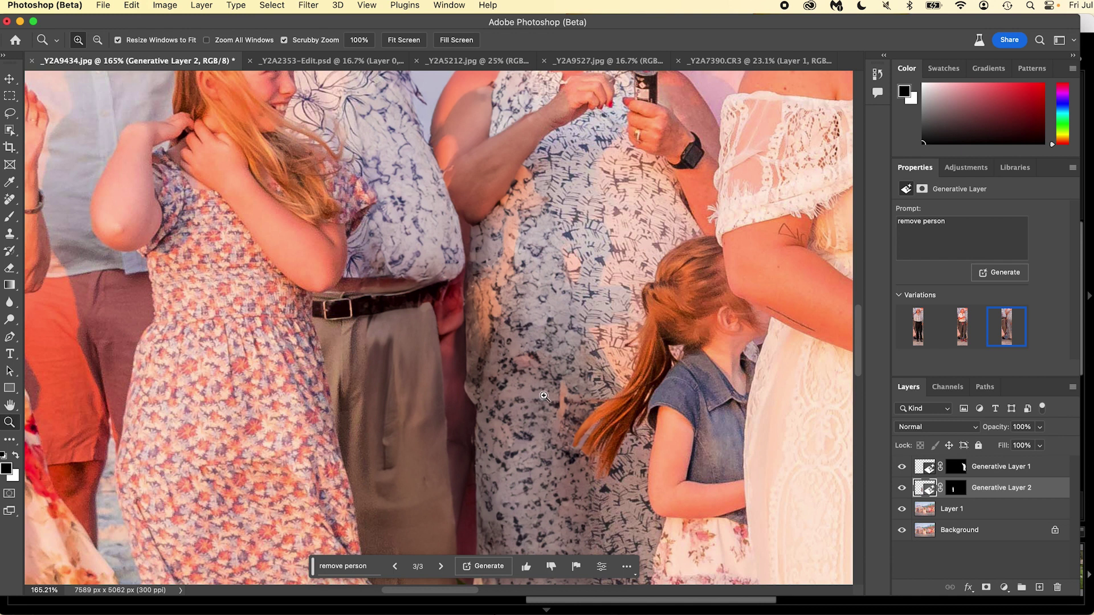
Check the feet and sand, fit the photo back to view, and add Generative Layer 1 to the layer selection.
scroll(505, 430, "down", 5)
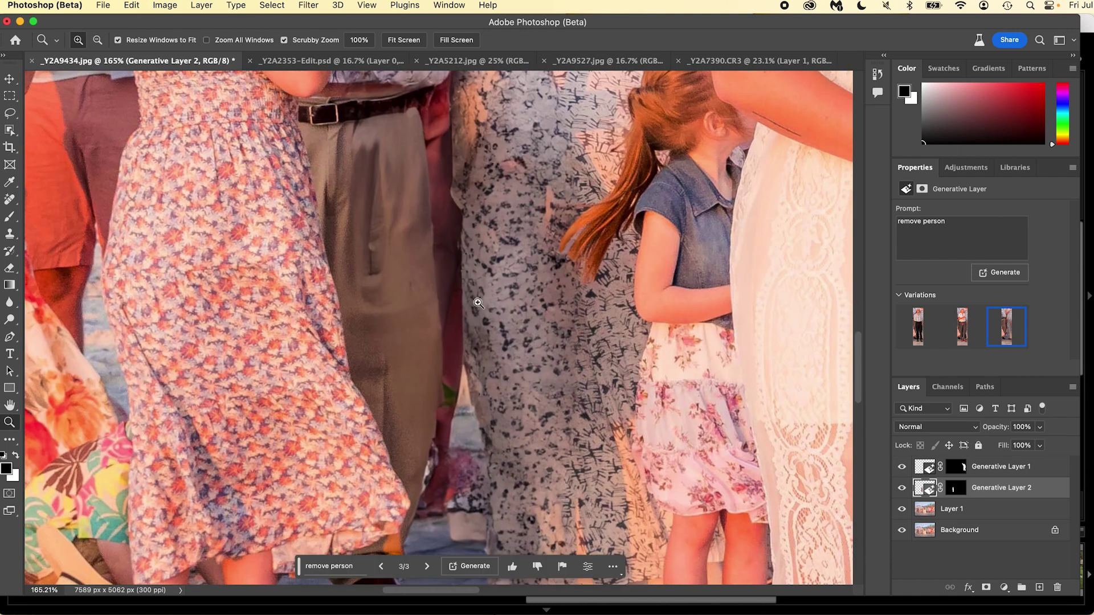
left_click_drag(567, 445, 484, 291)
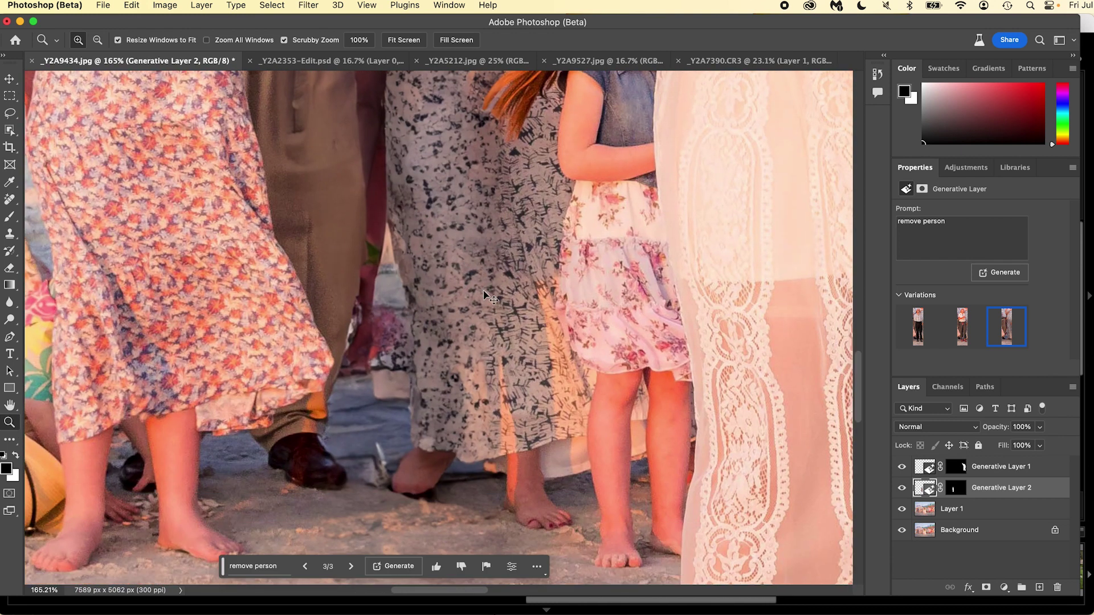
key("super+0")
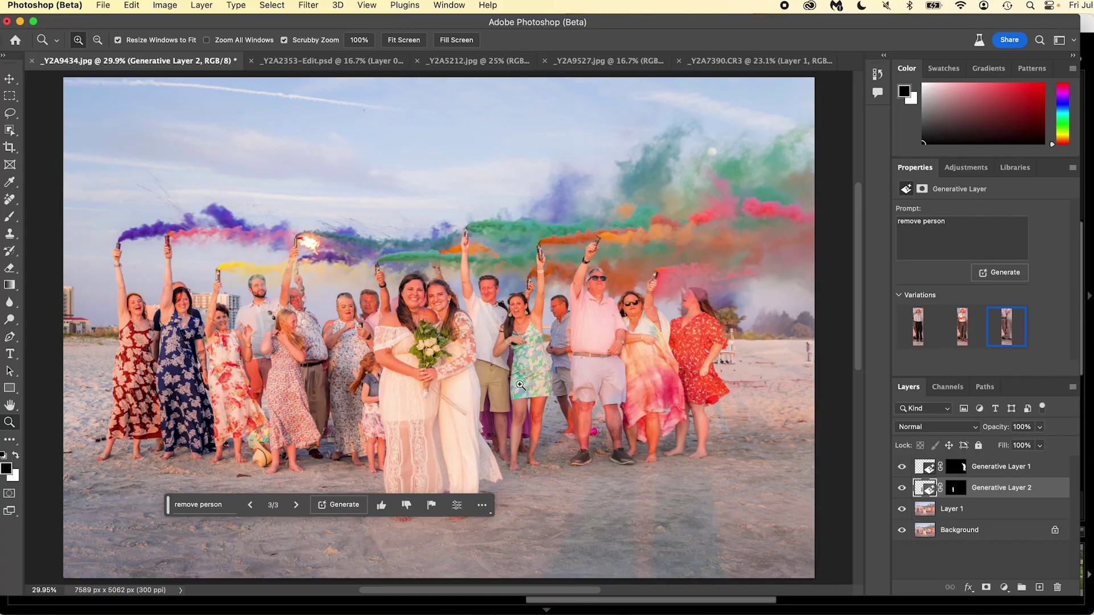
left_click(1025, 466, "shift")
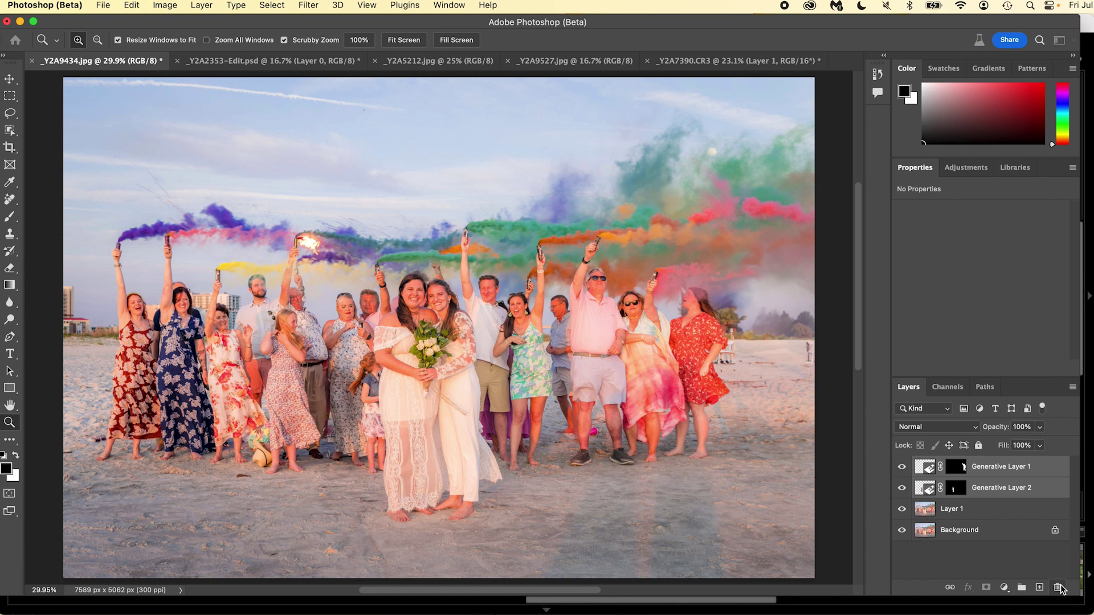
Delete both generative layers and switch to the _Y2A2353-Edit.psd portrait.
left_click(1057, 588)
left_click(552, 244)
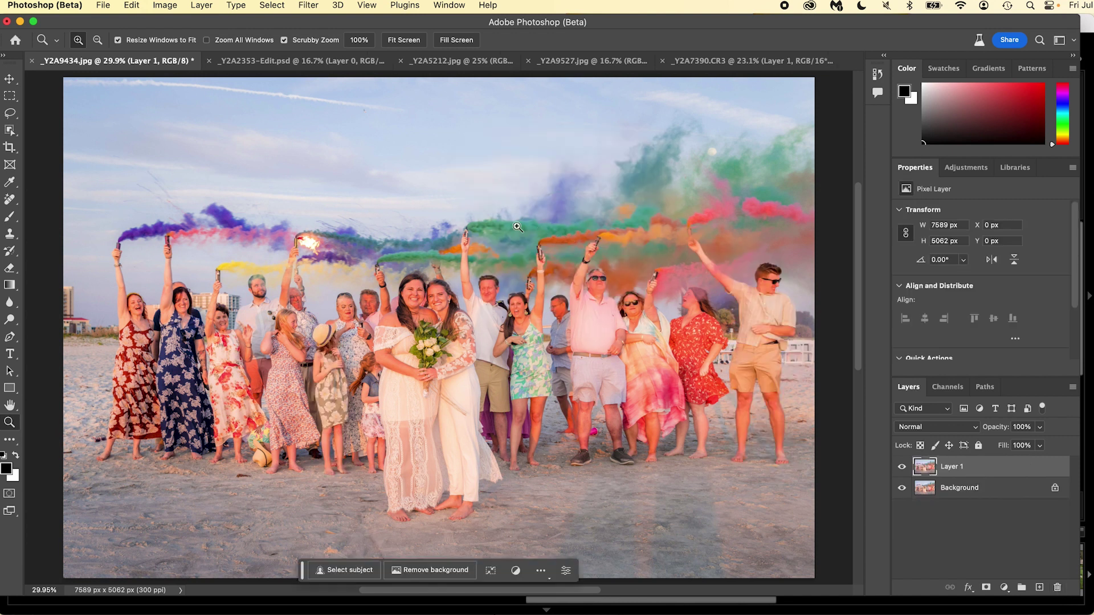
left_click(289, 62)
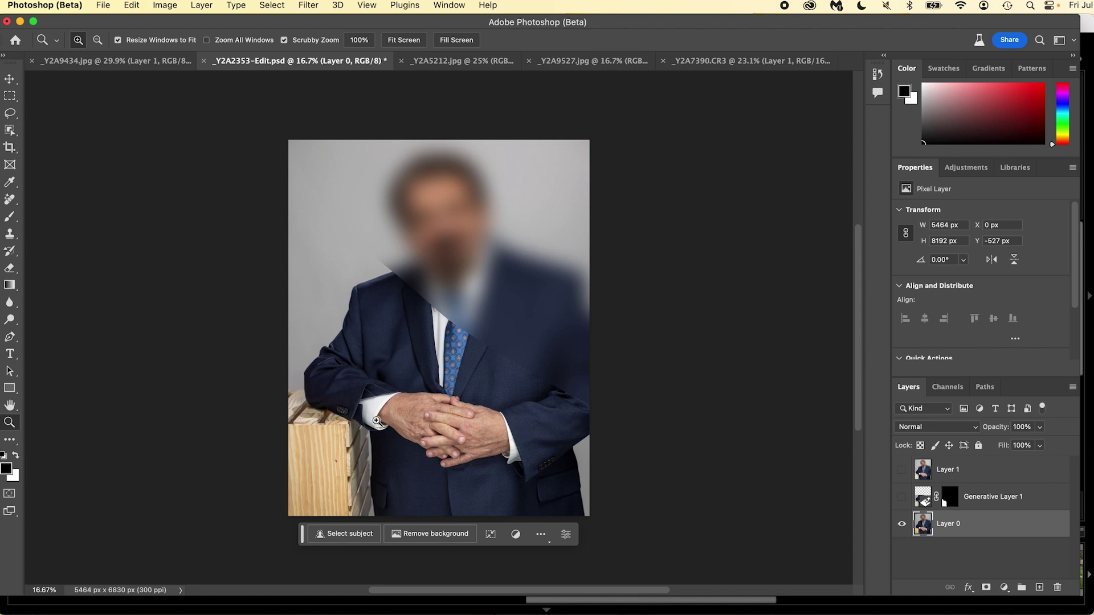
Lasso the wooden crate and Generative Fill it with the prompt 'replace with couch arm'.
key("l")
mouse_move(297, 389)
left_mouse_down()
mouse_move(368, 424)
mouse_move(379, 472)
mouse_move(324, 542)
mouse_move(268, 559)
left_mouse_up()
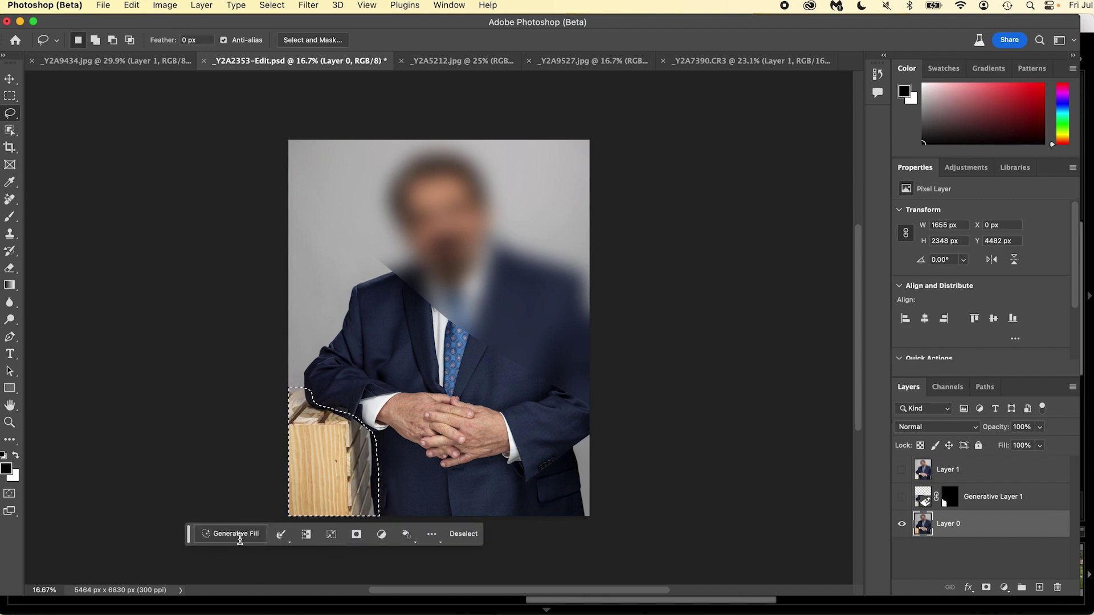
left_click(239, 539)
type("replace")
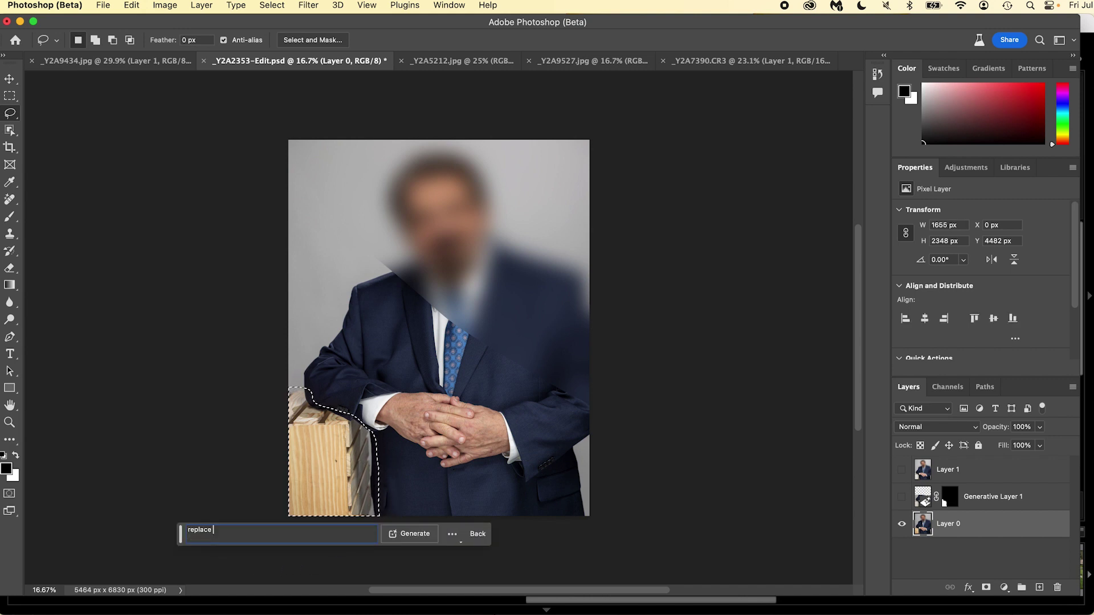
type(" with couch ar")
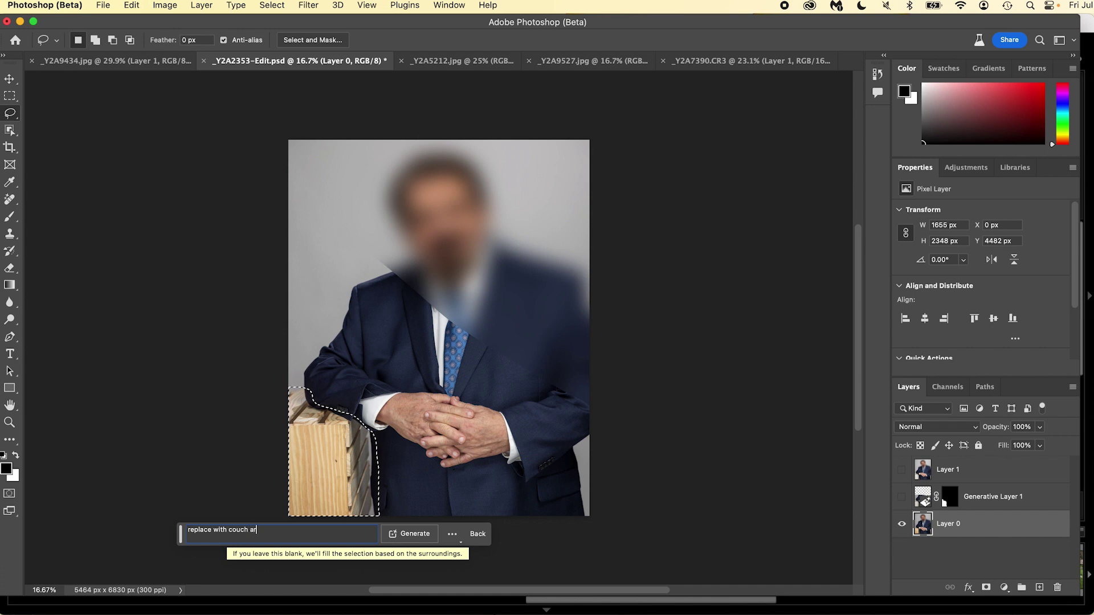
type("m")
key("Return")
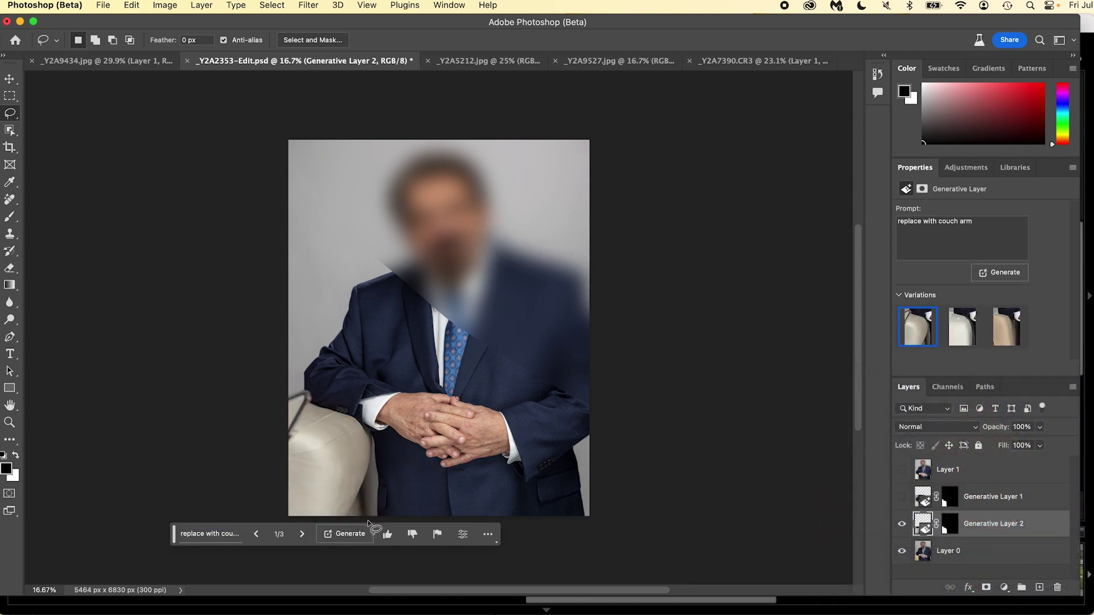
Pick the third, beige couch arm variation and make Layer 1 visible again.
left_click(302, 534)
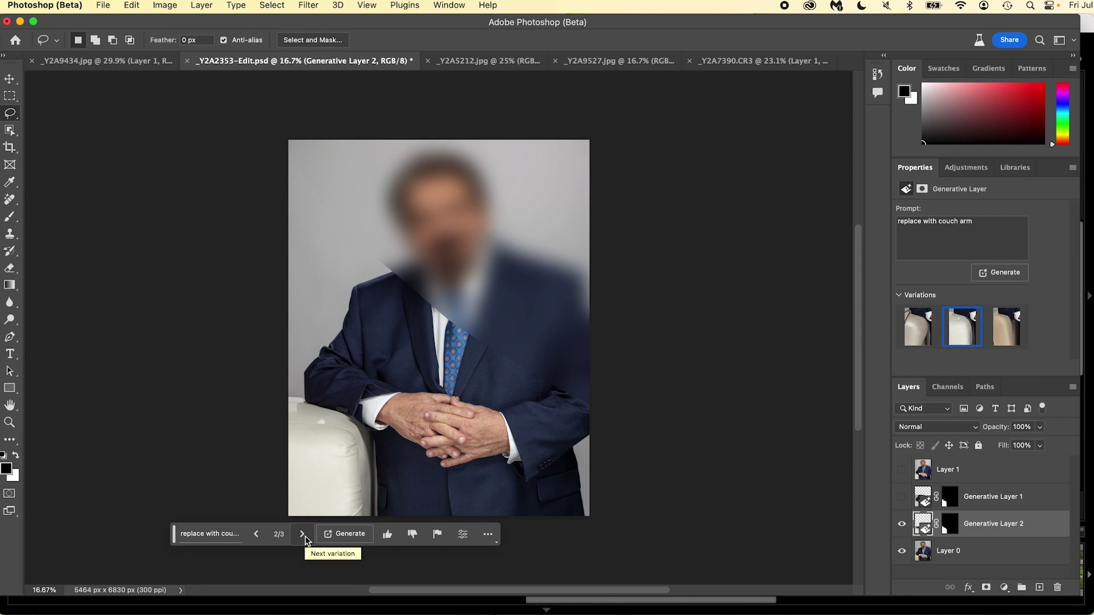
left_click(304, 535)
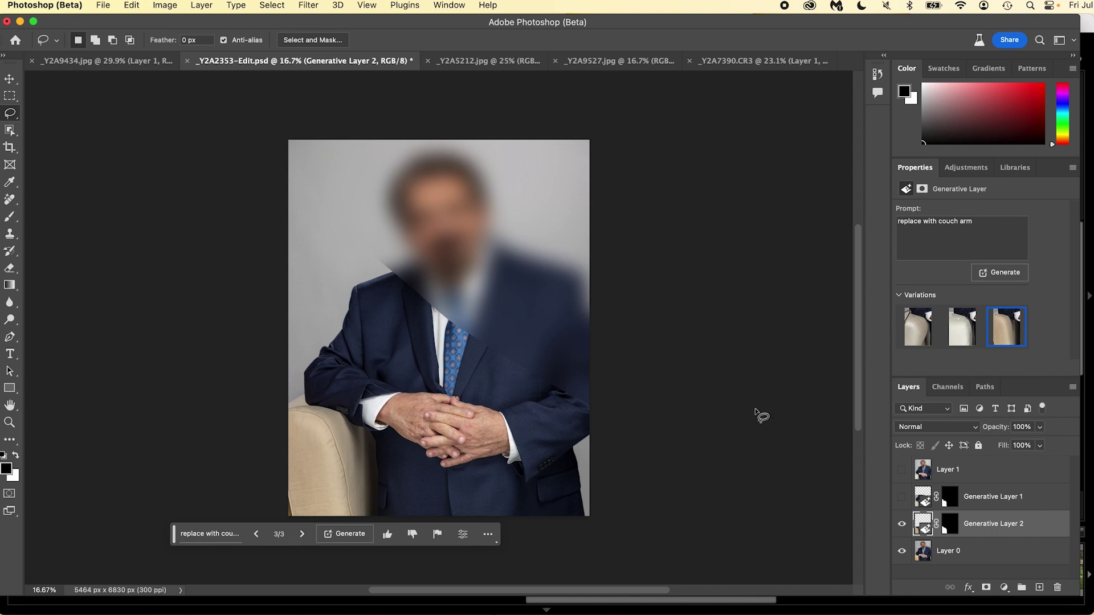
left_click(902, 471)
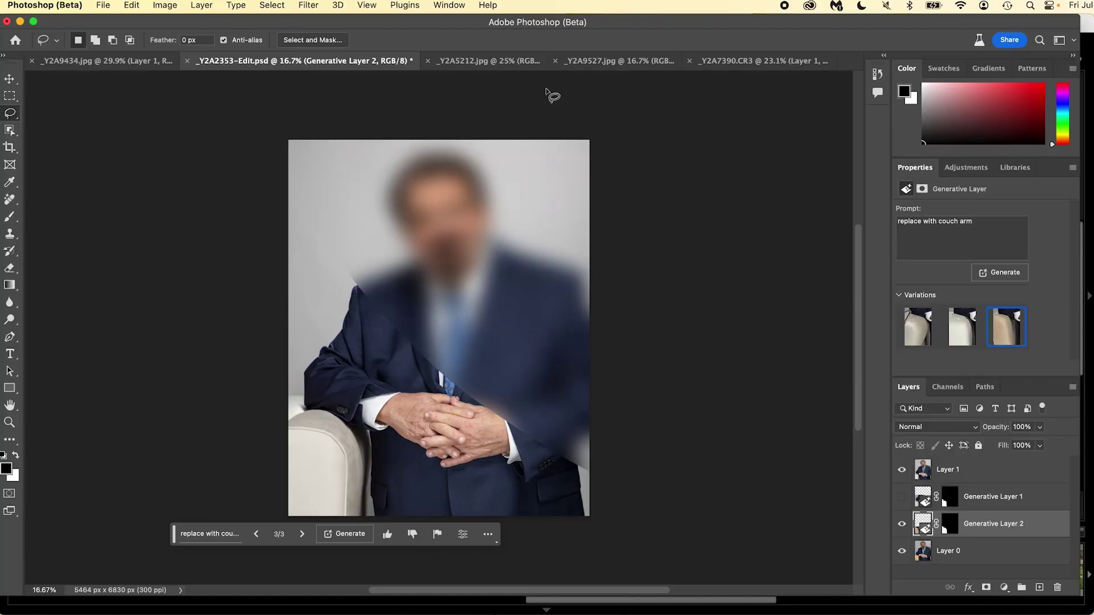
In _Y2A5212.jpg, zoom out and duplicate the Background layer.
left_click(503, 62)
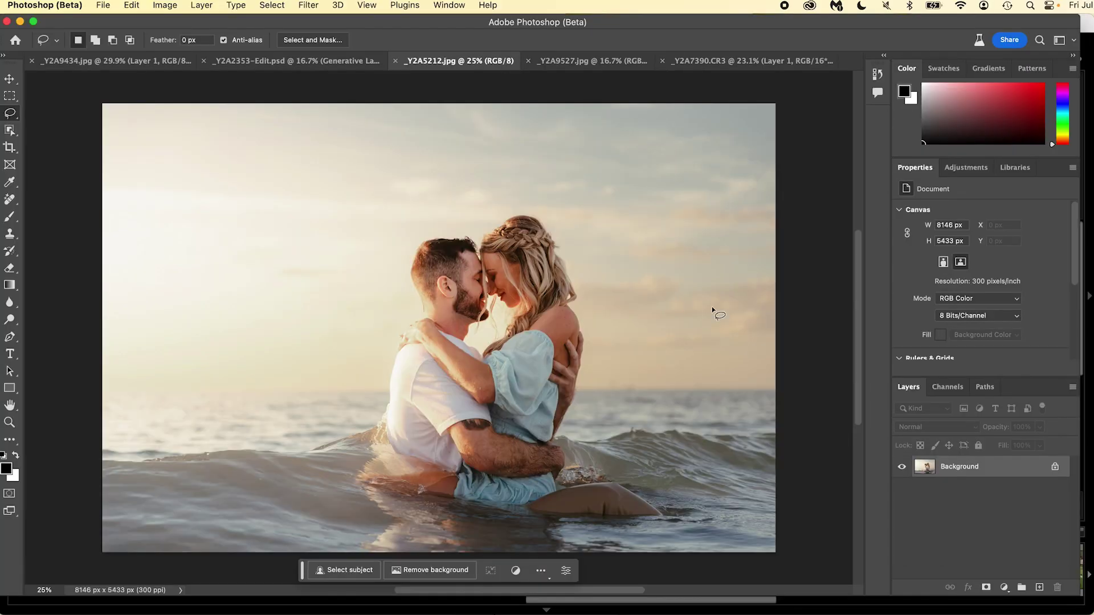
key("super+minus")
key("super+minus")
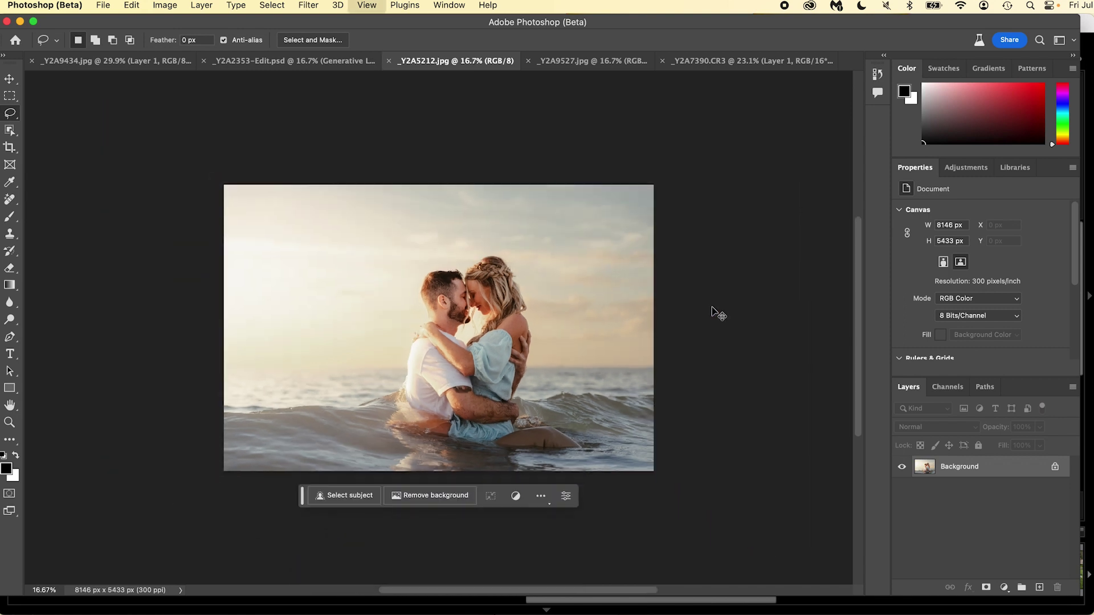
left_click(986, 467)
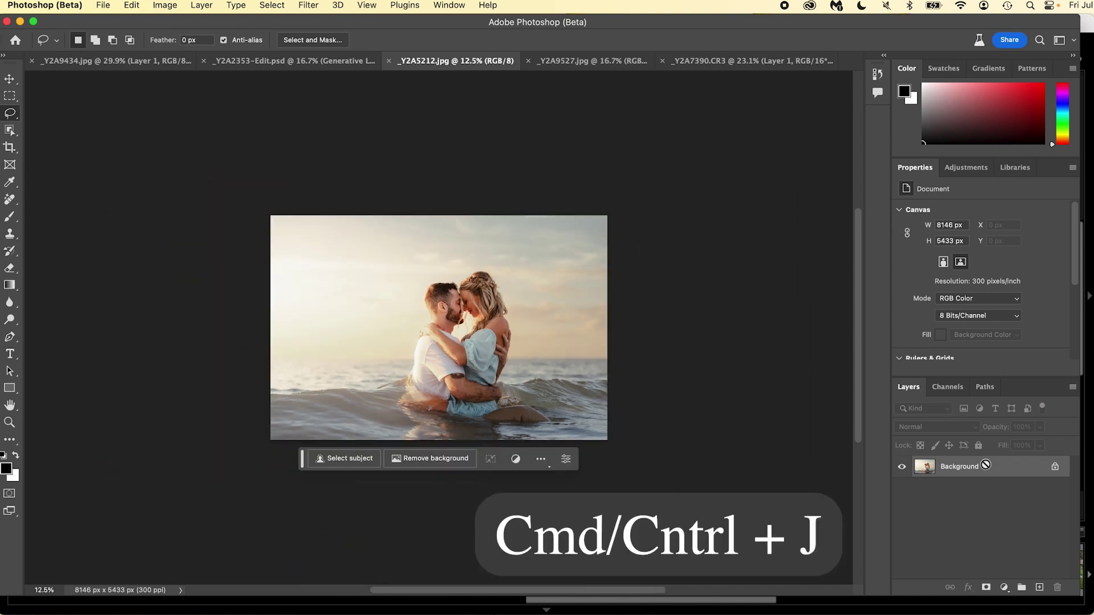
key("super+j")
Crop with Original Ratio, extending the canvas right and upward and moving the photo lower.
key("c")
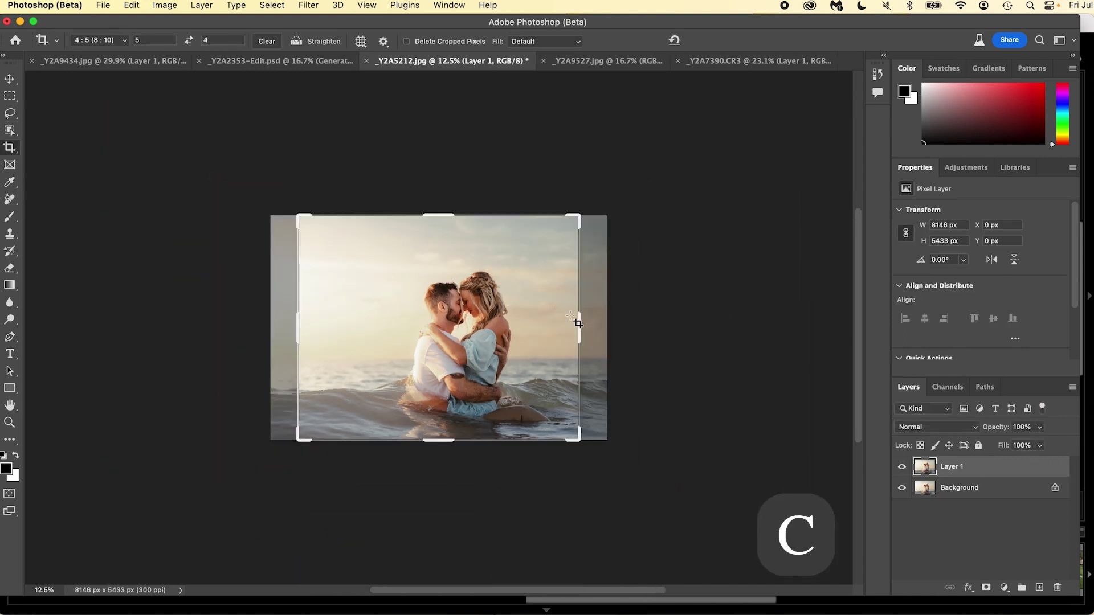
left_click(108, 40)
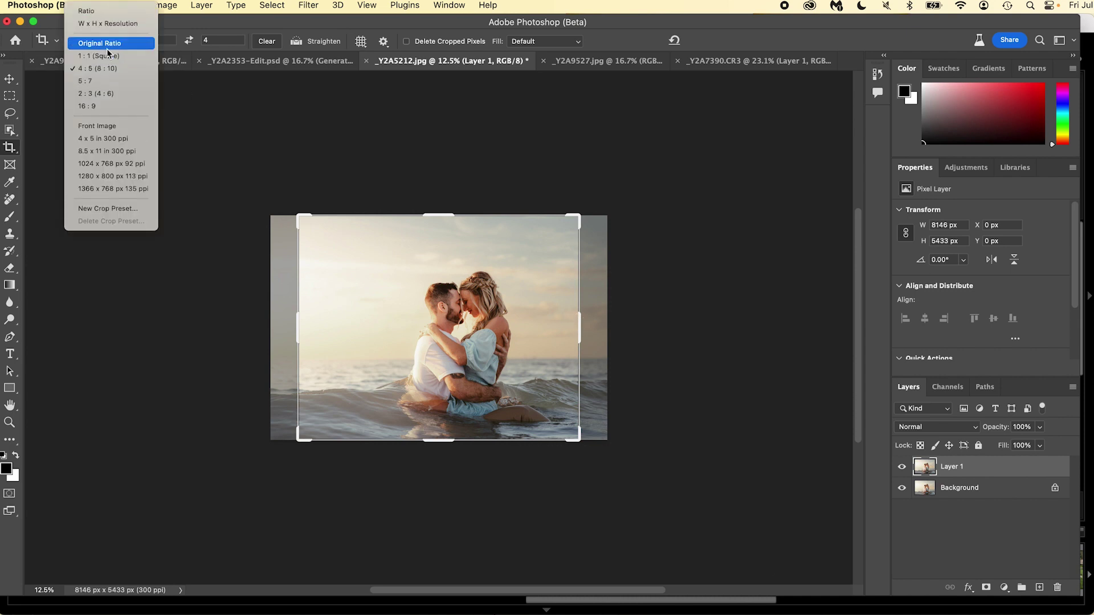
left_click(105, 43)
left_click_drag(602, 313, 676, 316)
left_click_drag(446, 176, 444, 135)
left_click_drag(446, 262, 485, 345)
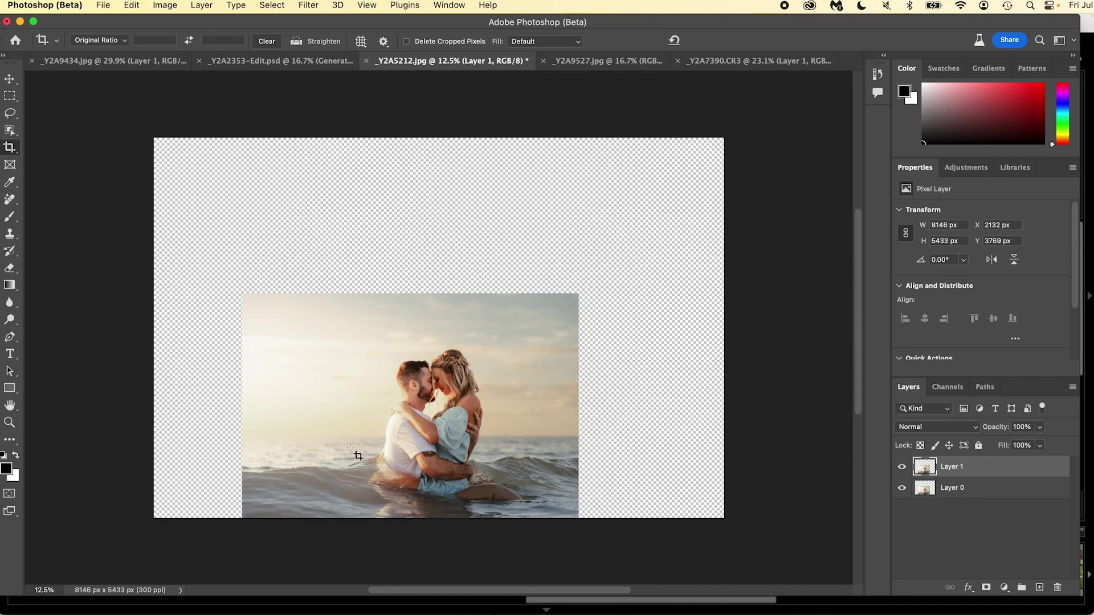
Marquee-select the empty strip left of the photo and add the band above it.
key("m")
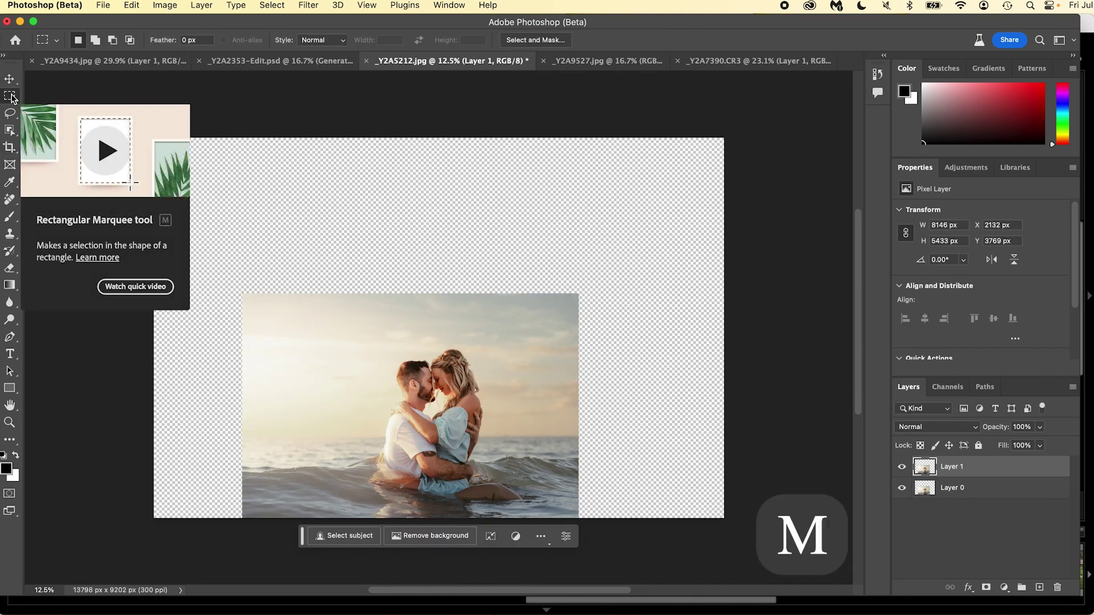
left_click_drag(246, 529, 108, 95)
scroll(272, 373, "up", 2)
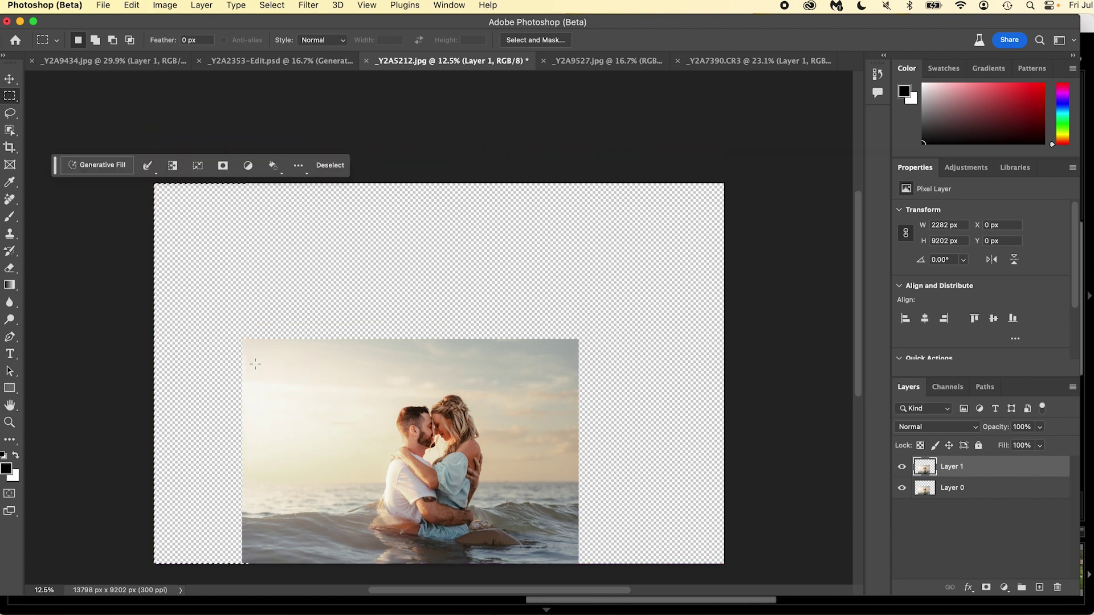
scroll(271, 373, "down", 3)
key("shift")
left_click_drag(142, 97, 783, 266)
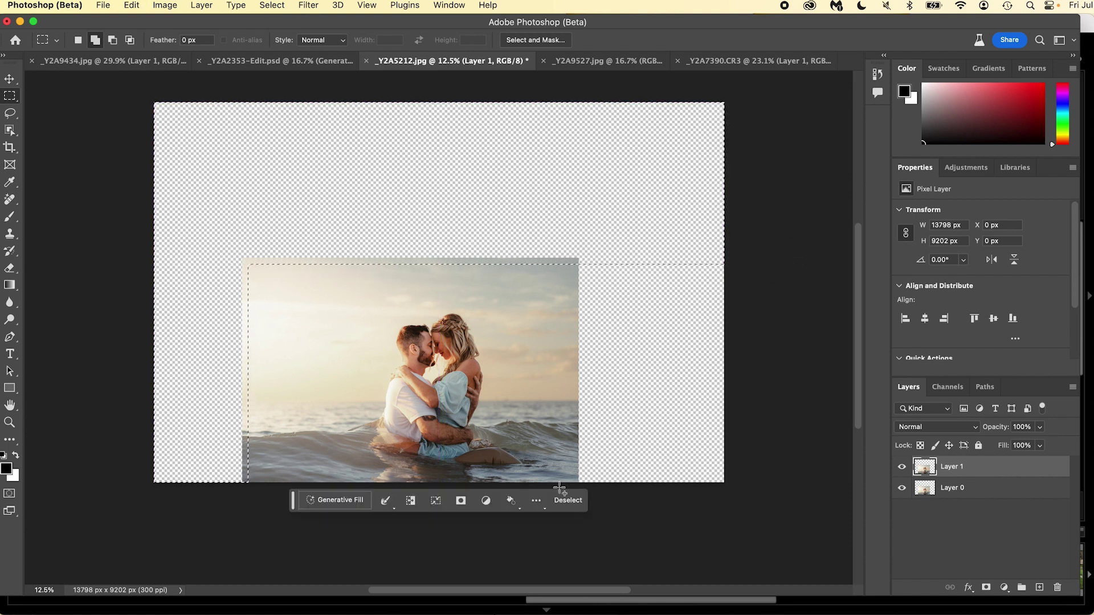
Add the right transparent band and Generative Fill the selection with no prompt.
left_click_drag(564, 83, 786, 532)
left_click(338, 498)
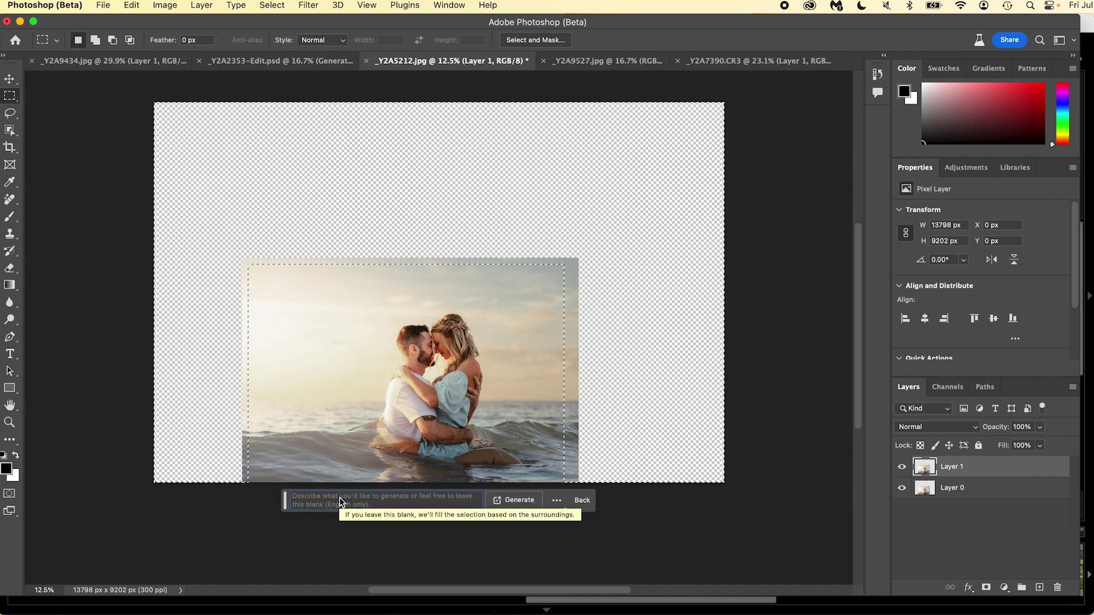
left_click(510, 501)
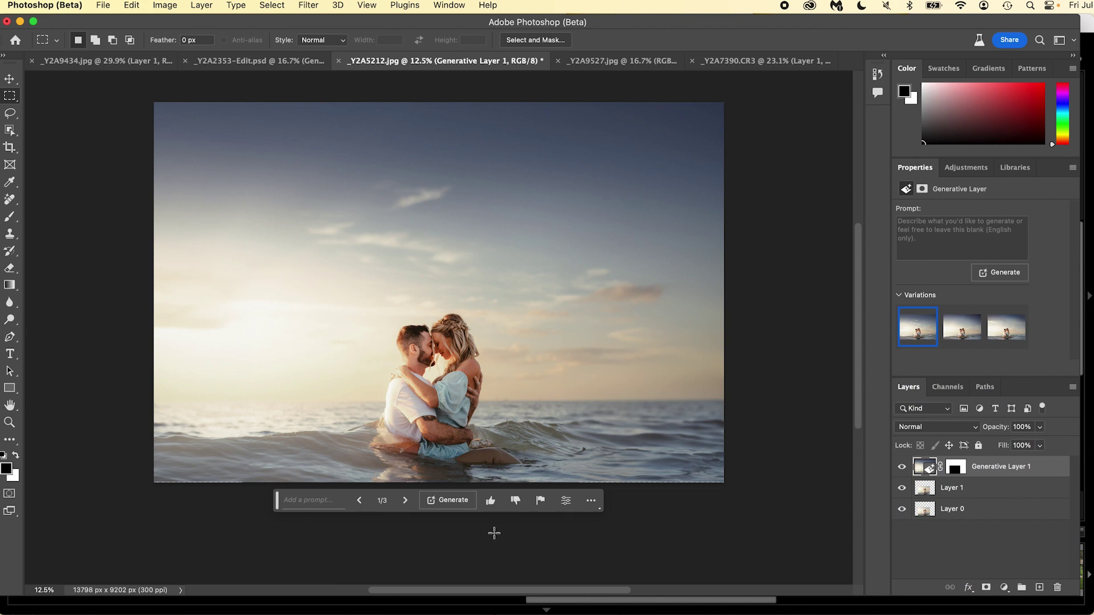
Zoom and pan around the expanded photo to inspect the generated sky and sea.
key("z")
mouse_move(298, 349)
left_mouse_down()
mouse_move(322, 349)
mouse_move(298, 350)
left_mouse_up()
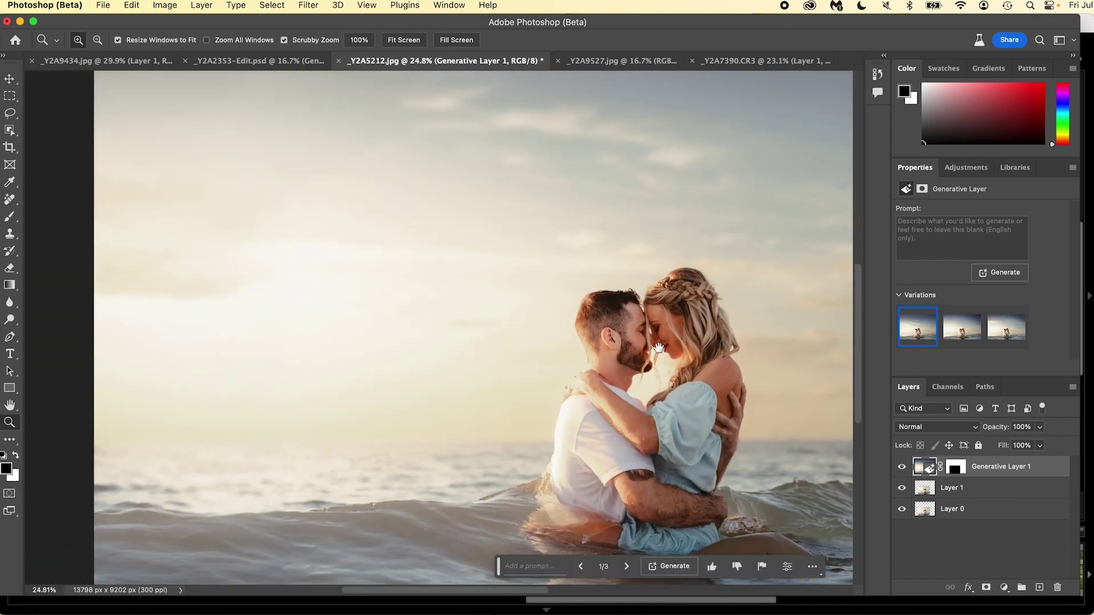
left_click_drag(658, 348, 227, 345)
left_click_drag(569, 361, 552, 472)
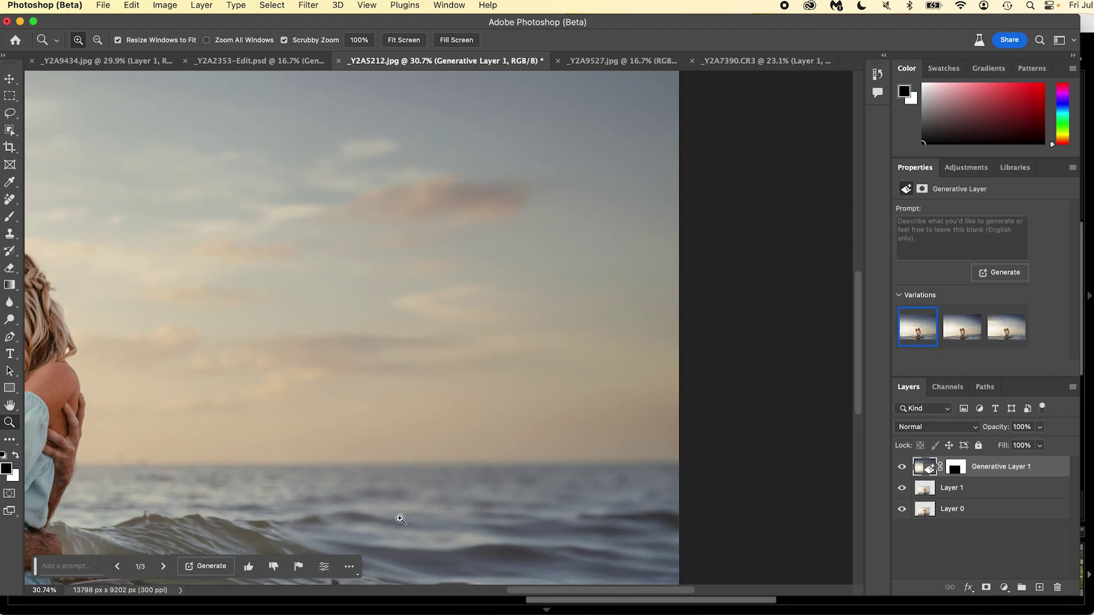
left_click_drag(552, 550, 495, 480)
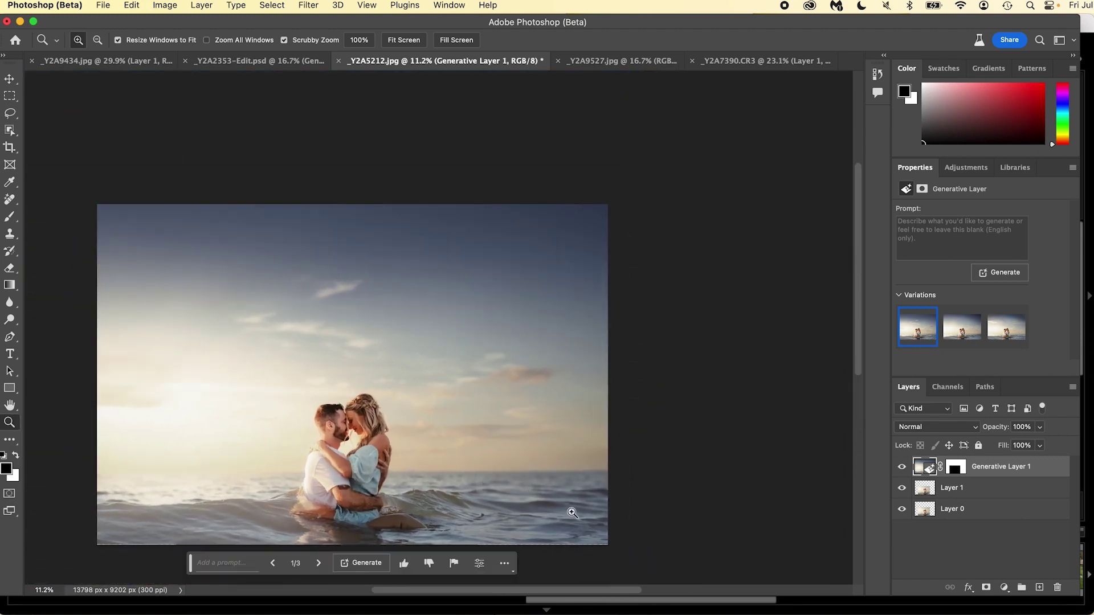
left_click_drag(536, 501, 467, 473)
left_click_drag(358, 388, 430, 418)
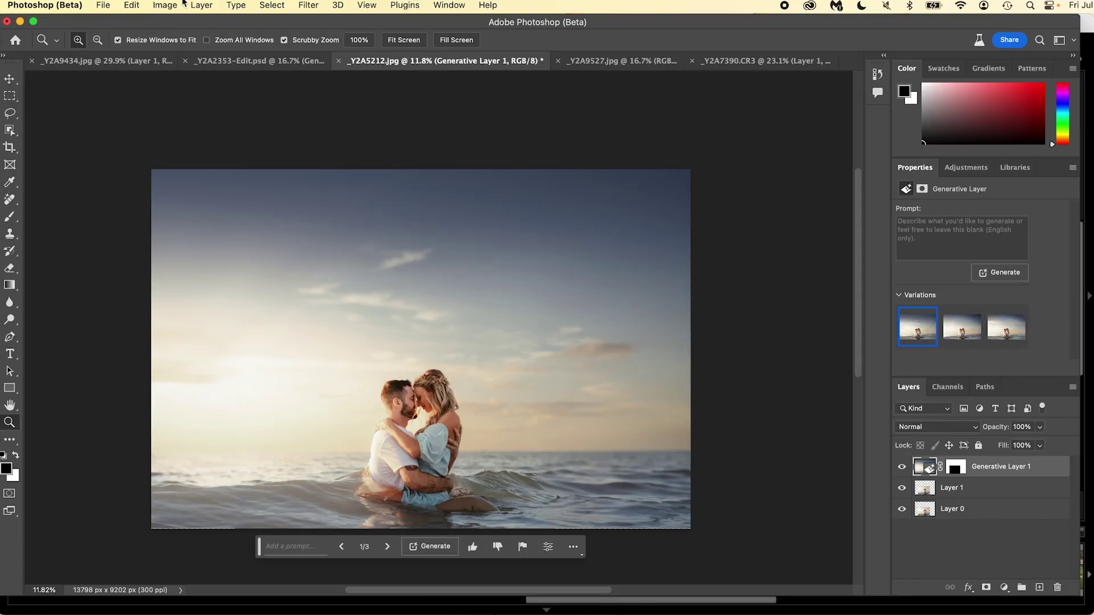
Check Image Size without changing it, then undo the Generative Fill.
left_click(163, 5)
left_click(183, 104)
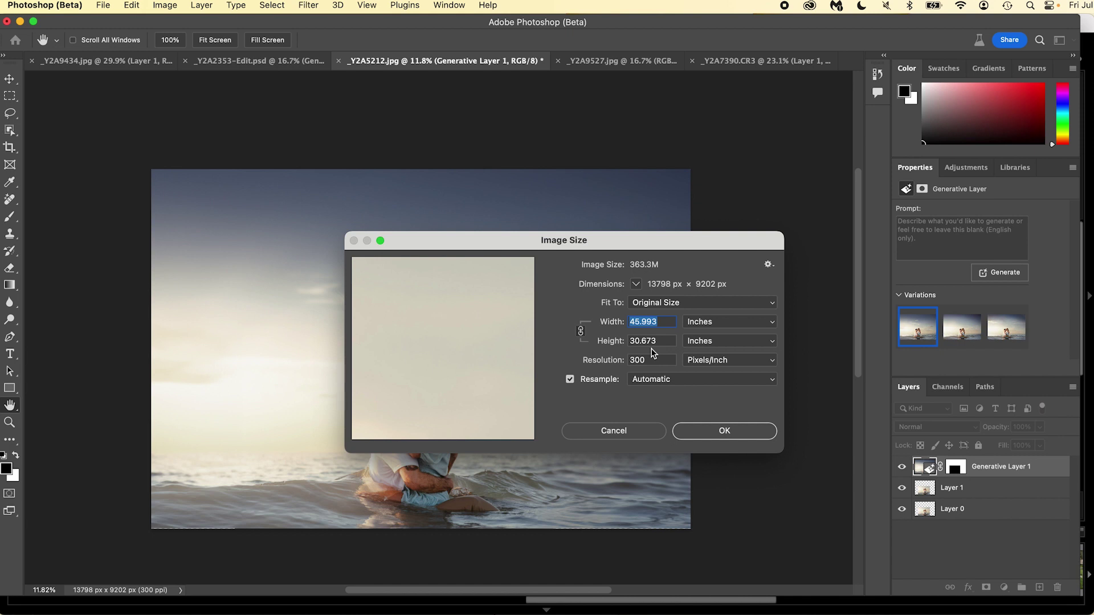
left_click(626, 430)
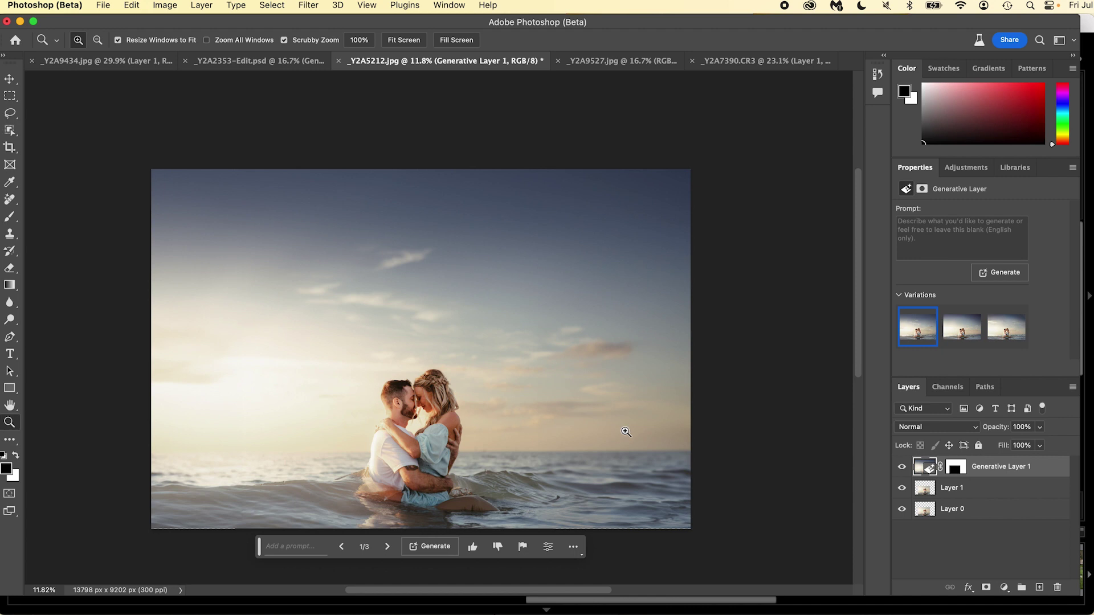
key("super+z")
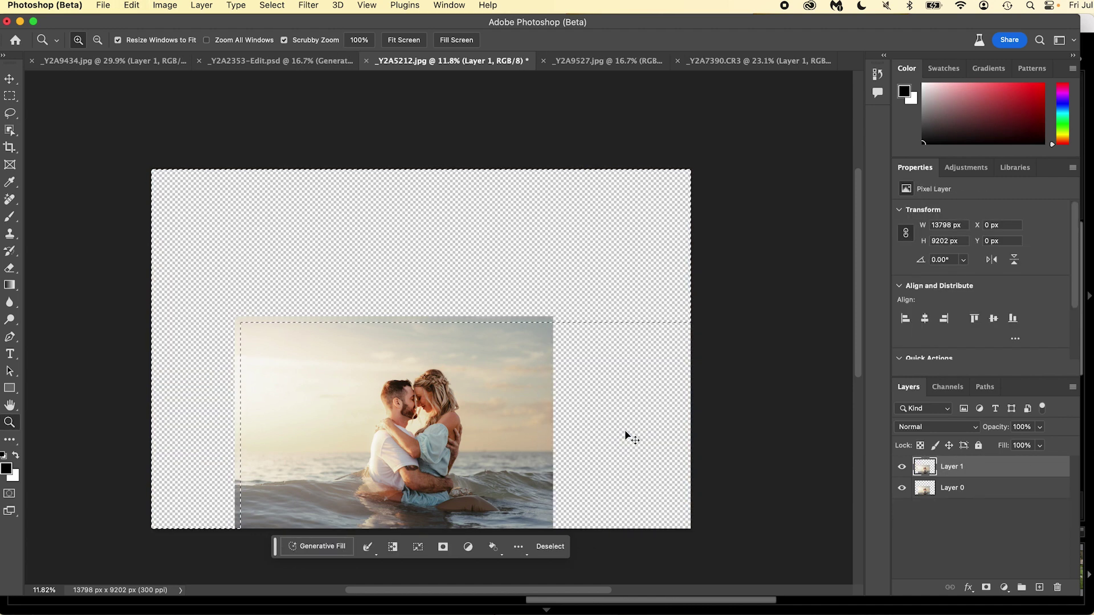
Undo the selection and canvas expansion, viewing the photo at 25% zoom.
key("super+z")
key("super+z")
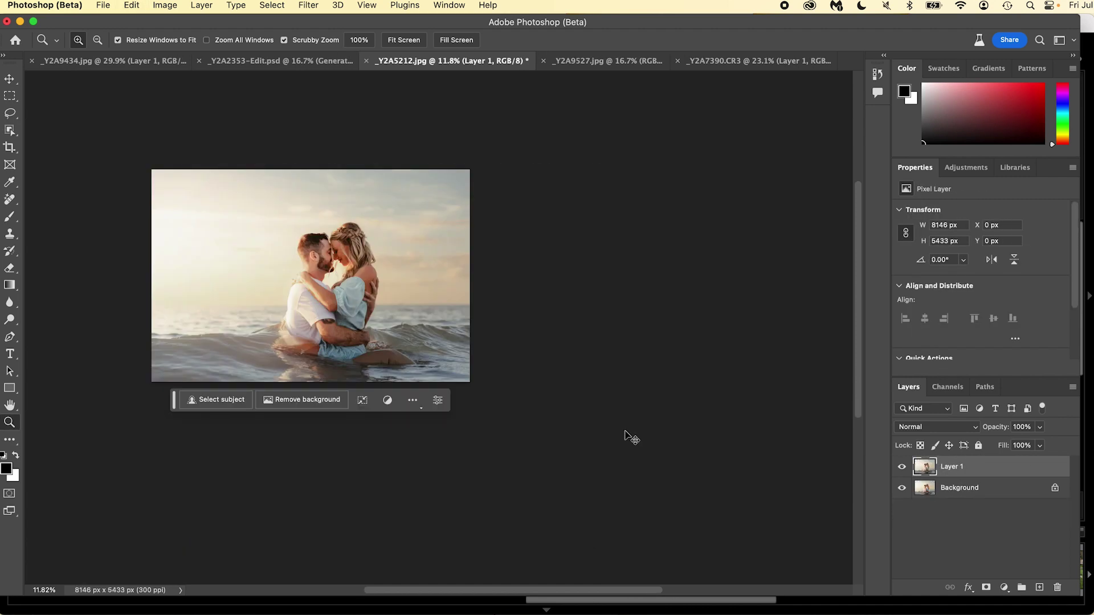
key("super+0")
key("super+minus")
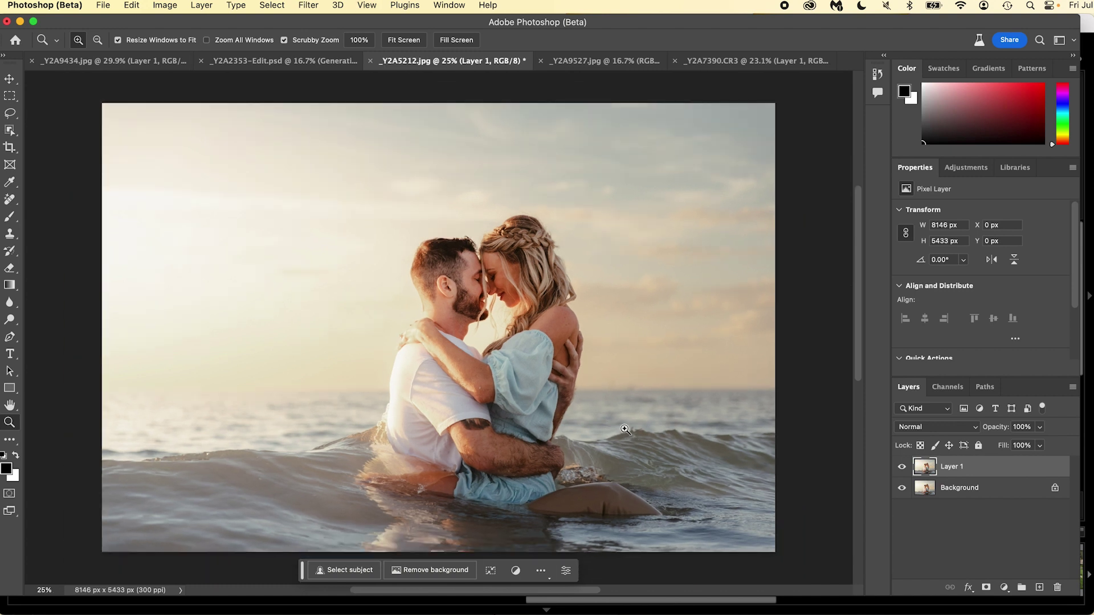
Set the Rectangular Marquee style to Fixed Size, 1024 × 1024 px.
left_click(10, 96)
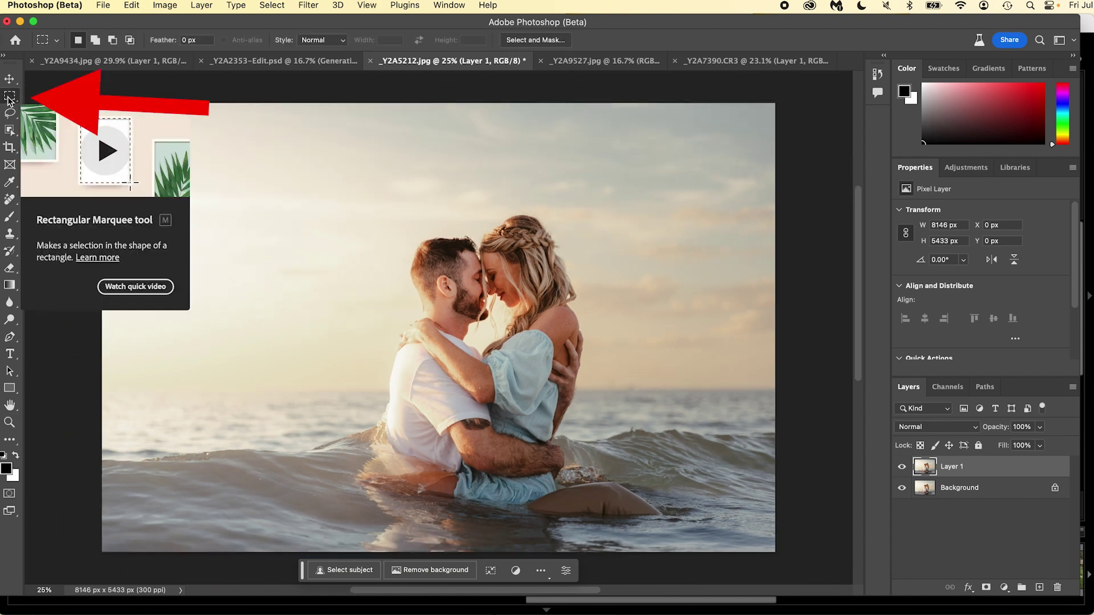
left_click(319, 41)
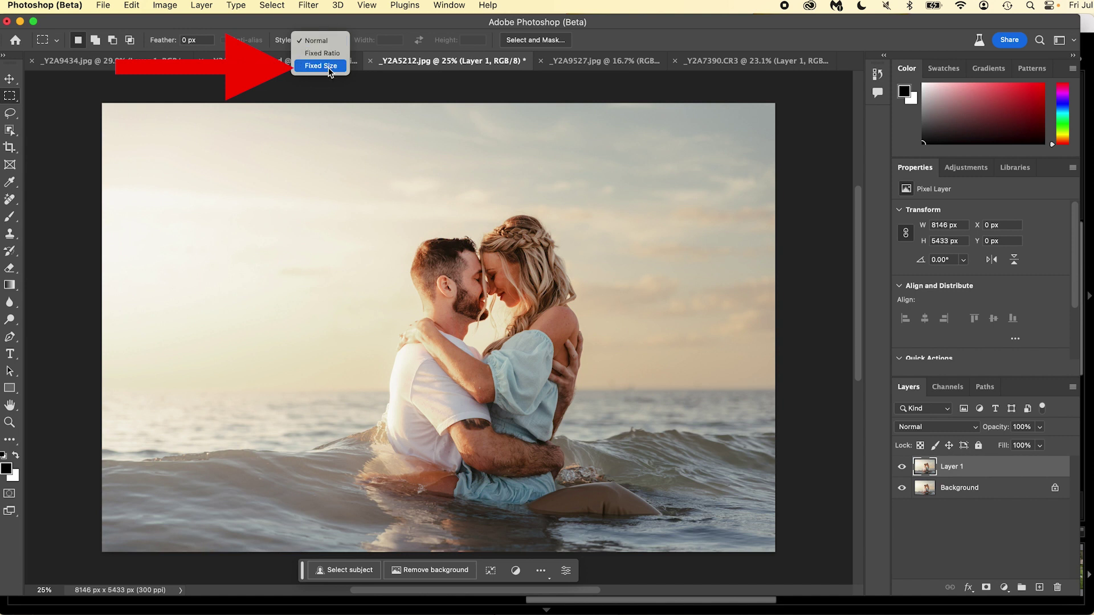
left_click(328, 68)
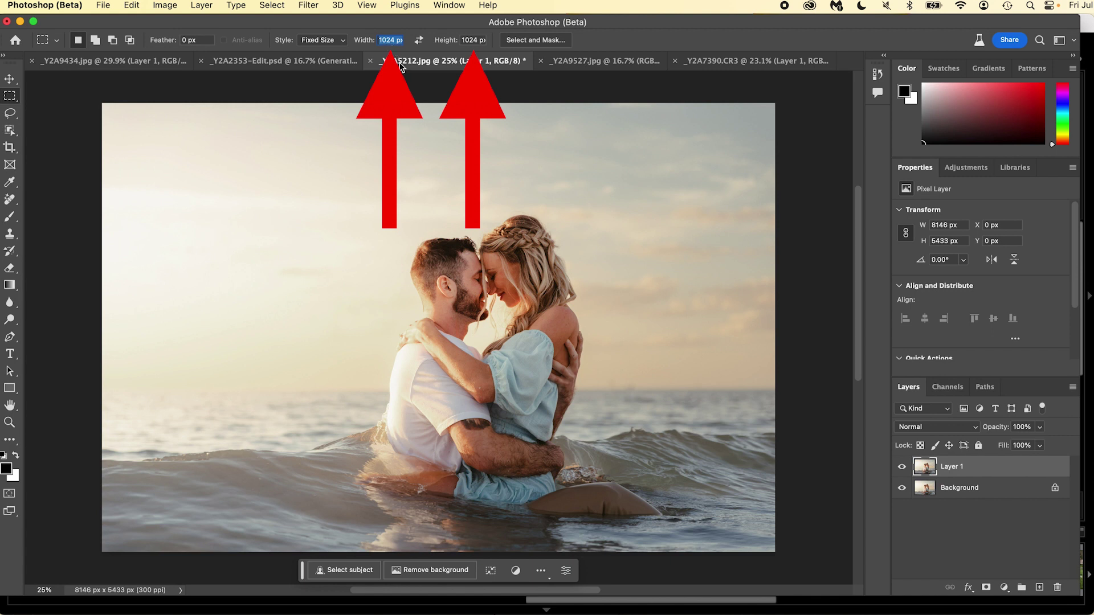
type("0")
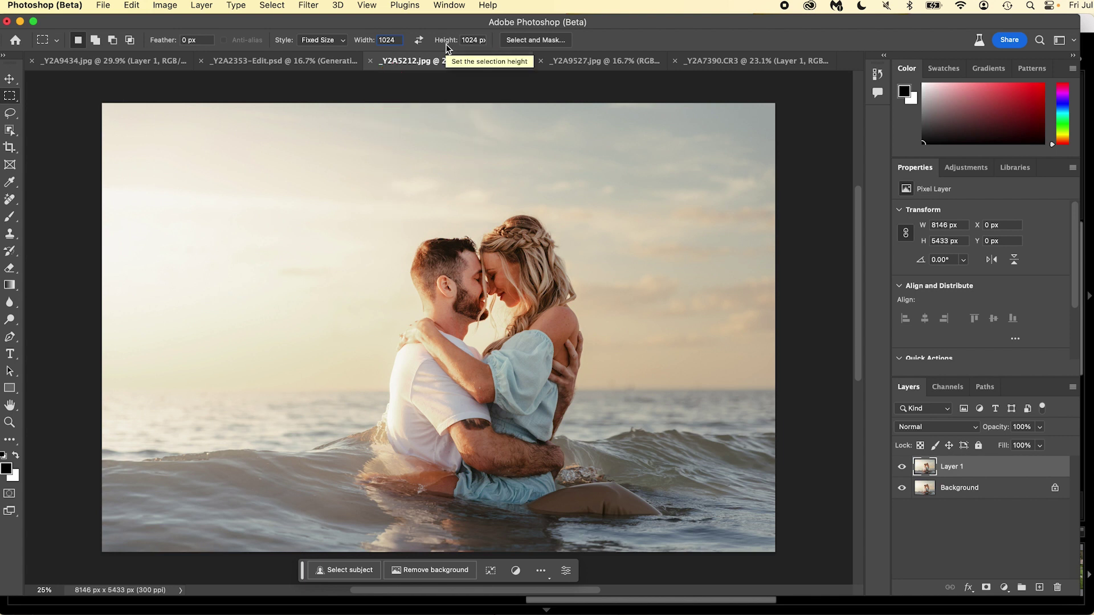
key("Return")
Test a 1024 px square selection on the sky, move it near the water, then deselect.
scroll(397, 251, "up", 2)
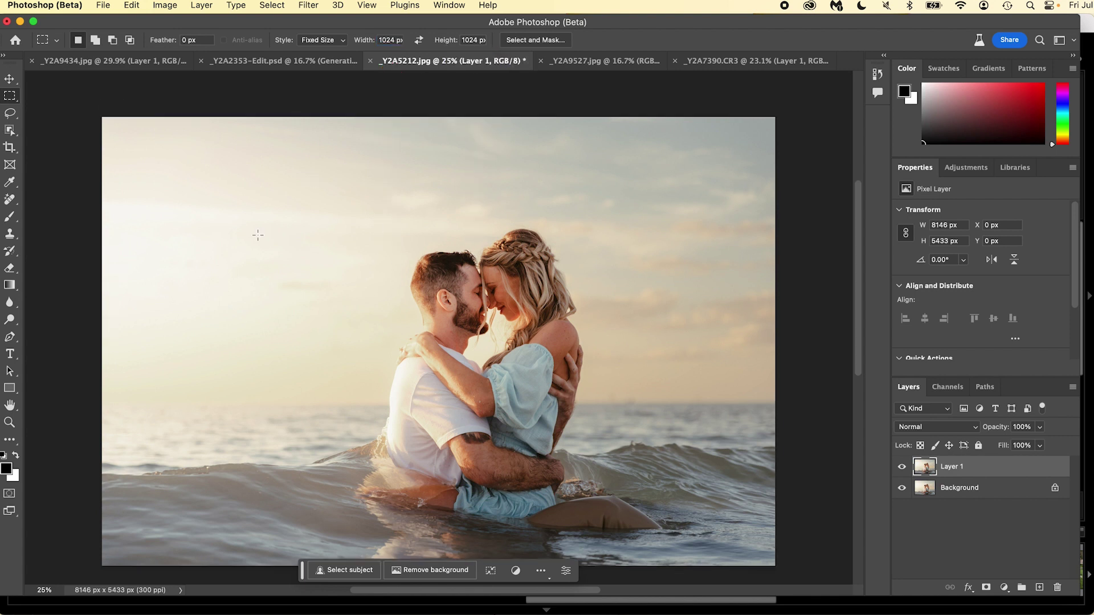
left_click(257, 234)
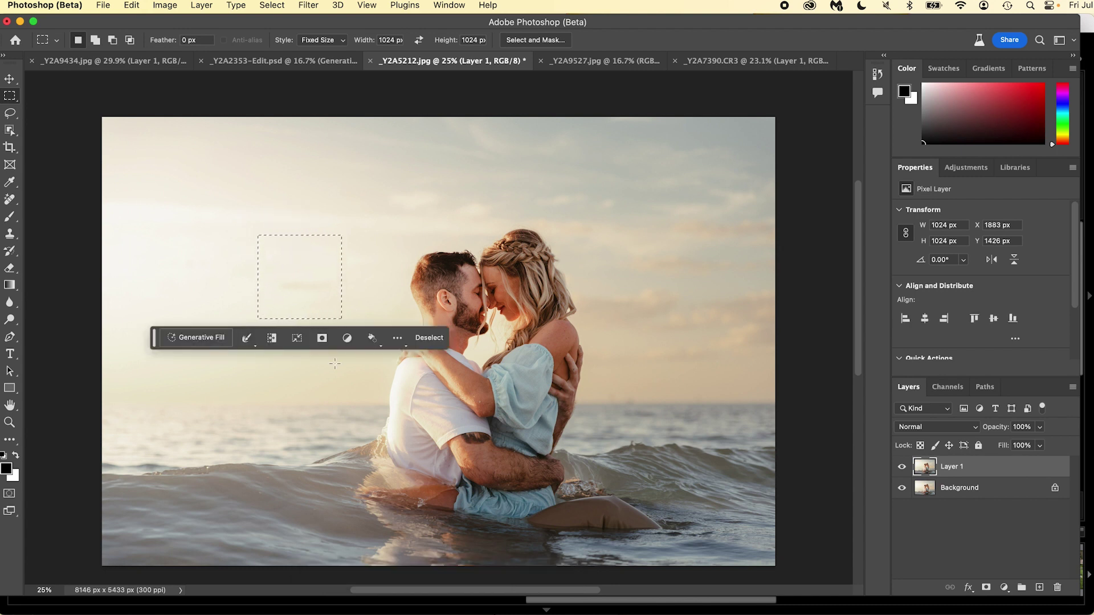
key("super+minus")
left_click_drag(351, 299, 580, 318)
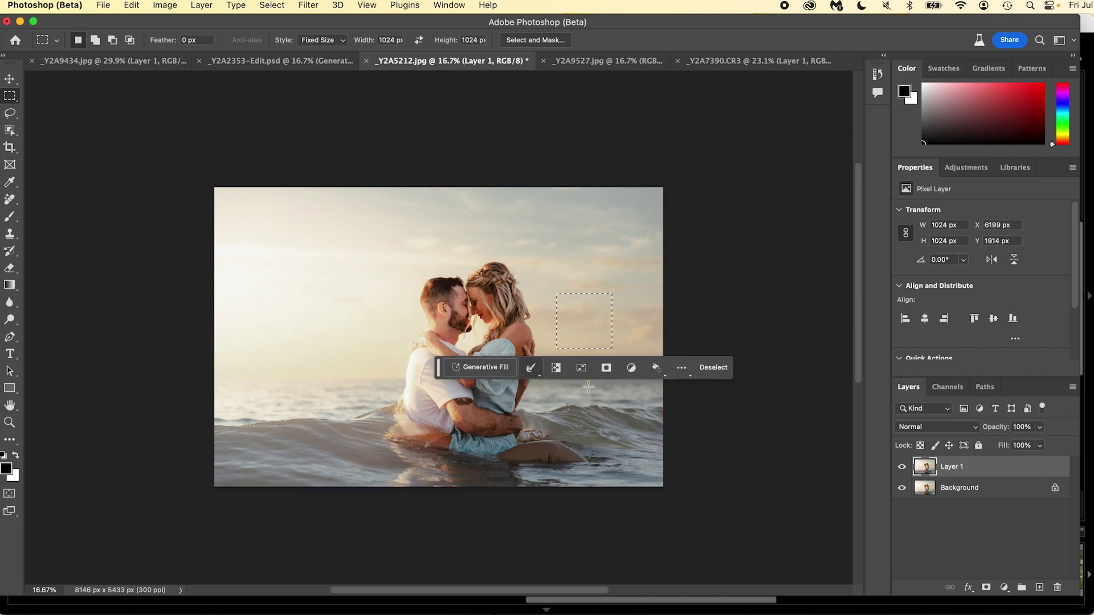
key("v")
key("ctrl+d")
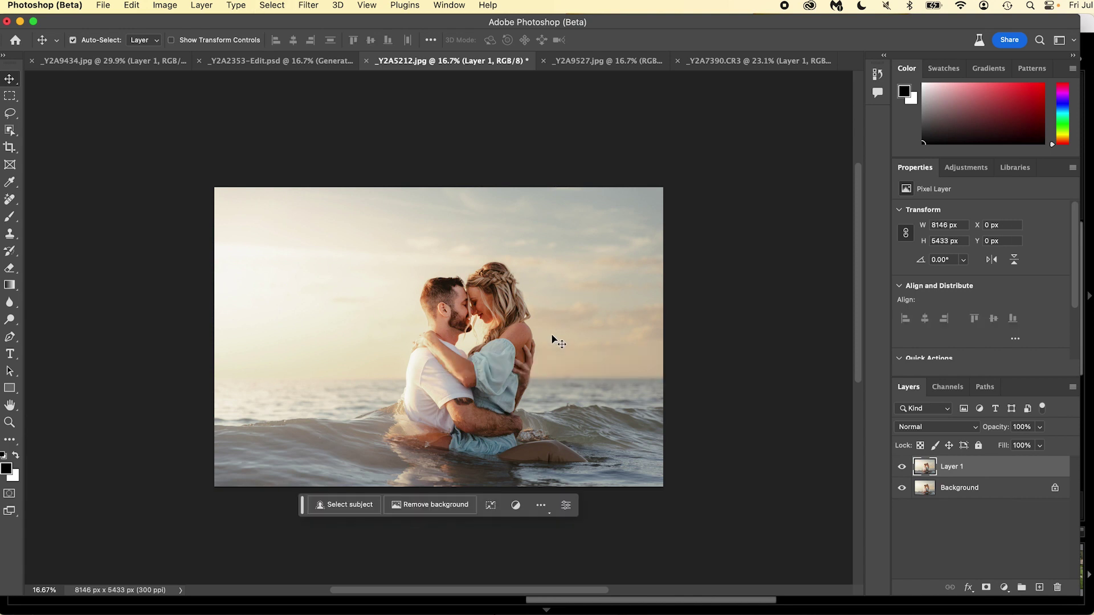
Crop the canvas larger upward with the photo shifted left, targeting 9938 × 6628 px.
key("c")
left_click_drag(438, 188, 444, 160)
left_click_drag(513, 328, 483, 327)
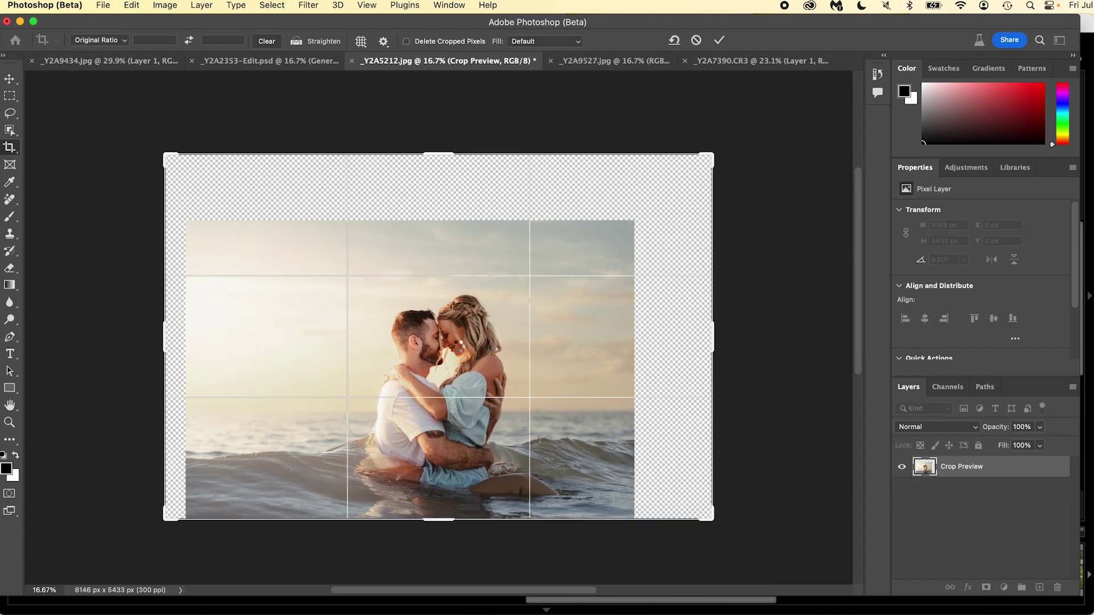
key("Return")
Place a 1024 px square marquee at the photo's lower-right corner.
key("m")
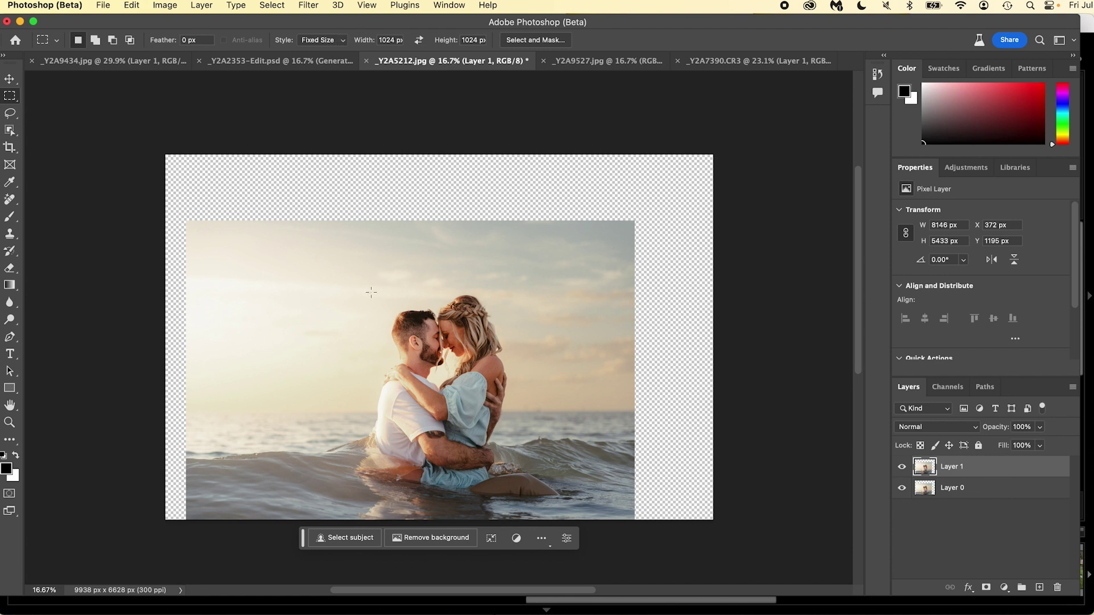
left_click(334, 342)
left_click_drag(358, 376, 629, 489)
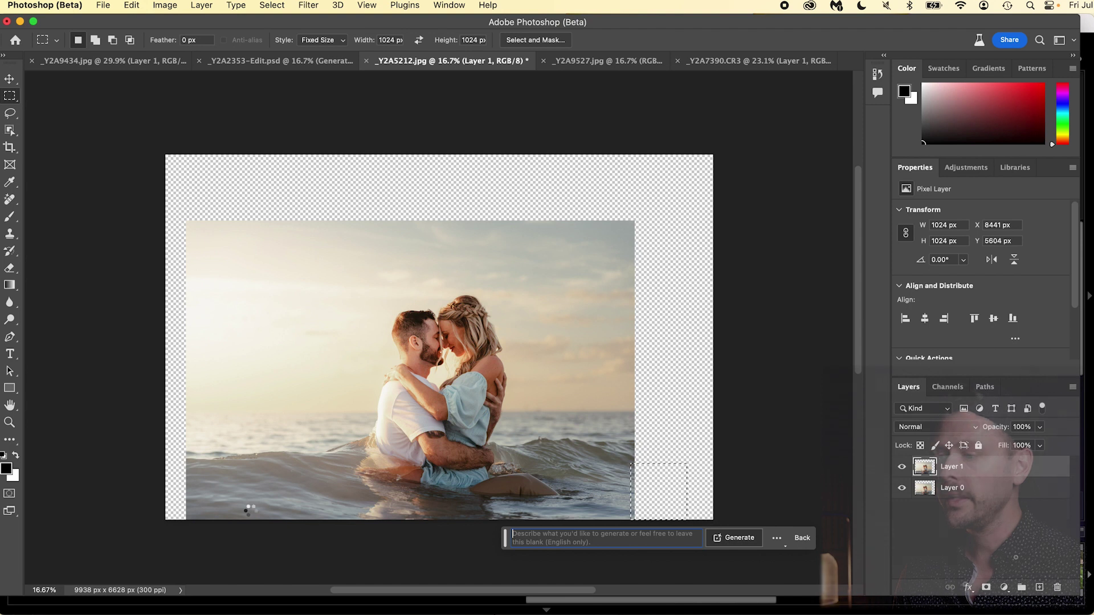
Run Generative Fill with an empty prompt on the 1024 px lower-right square to generate sea water.
key("Return")
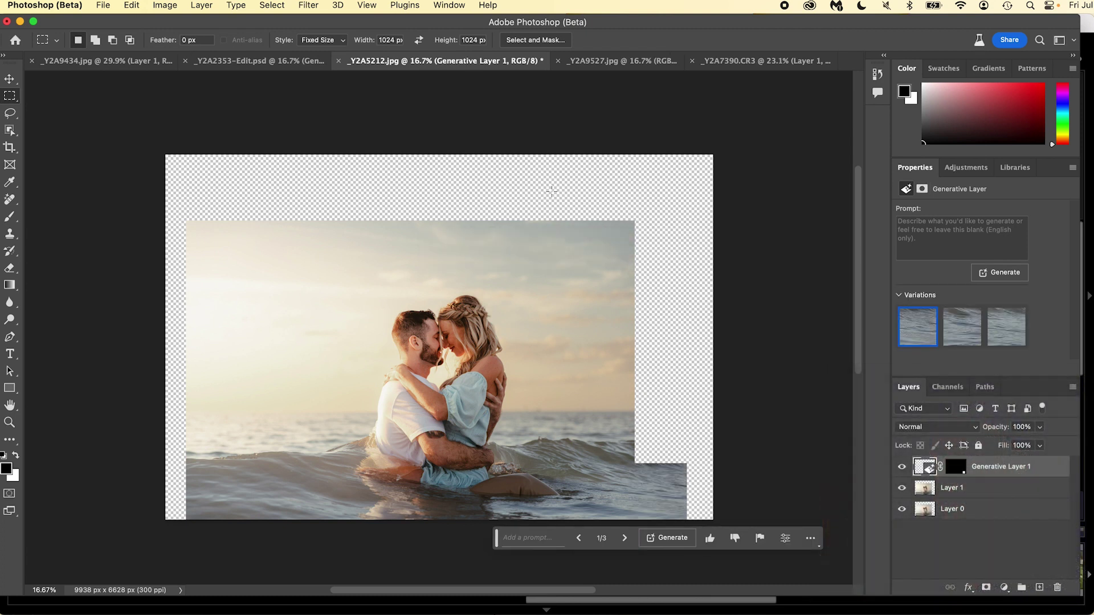
key("z")
mouse_move(691, 463)
left_mouse_down()
mouse_move(720, 478)
mouse_move(761, 463)
mouse_move(697, 457)
left_mouse_up()
scroll(697, 457, "down", 5)
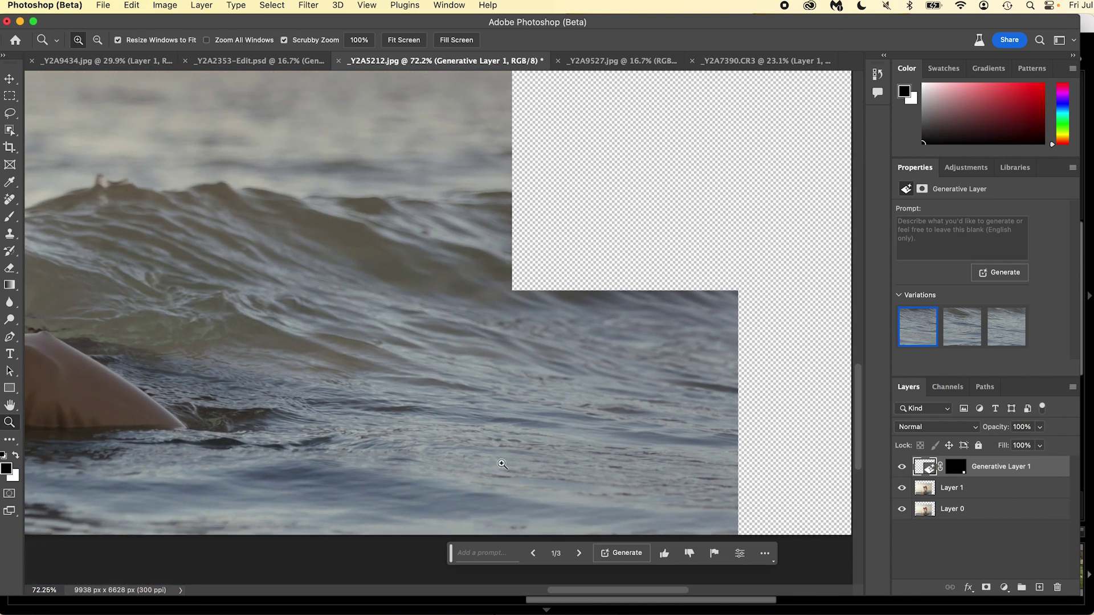
scroll(603, 320, "up", 2)
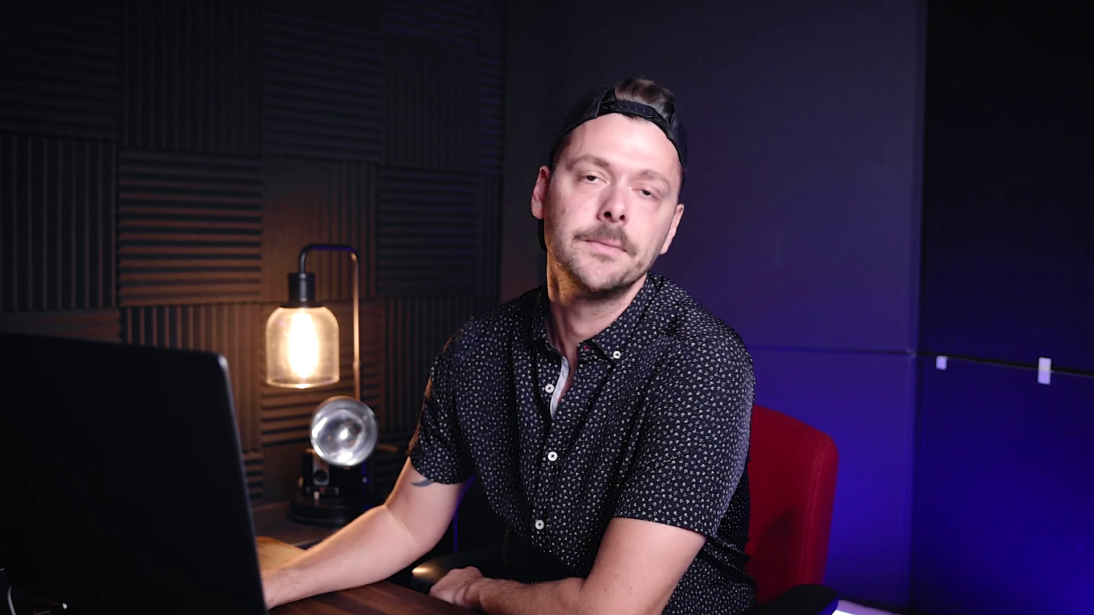